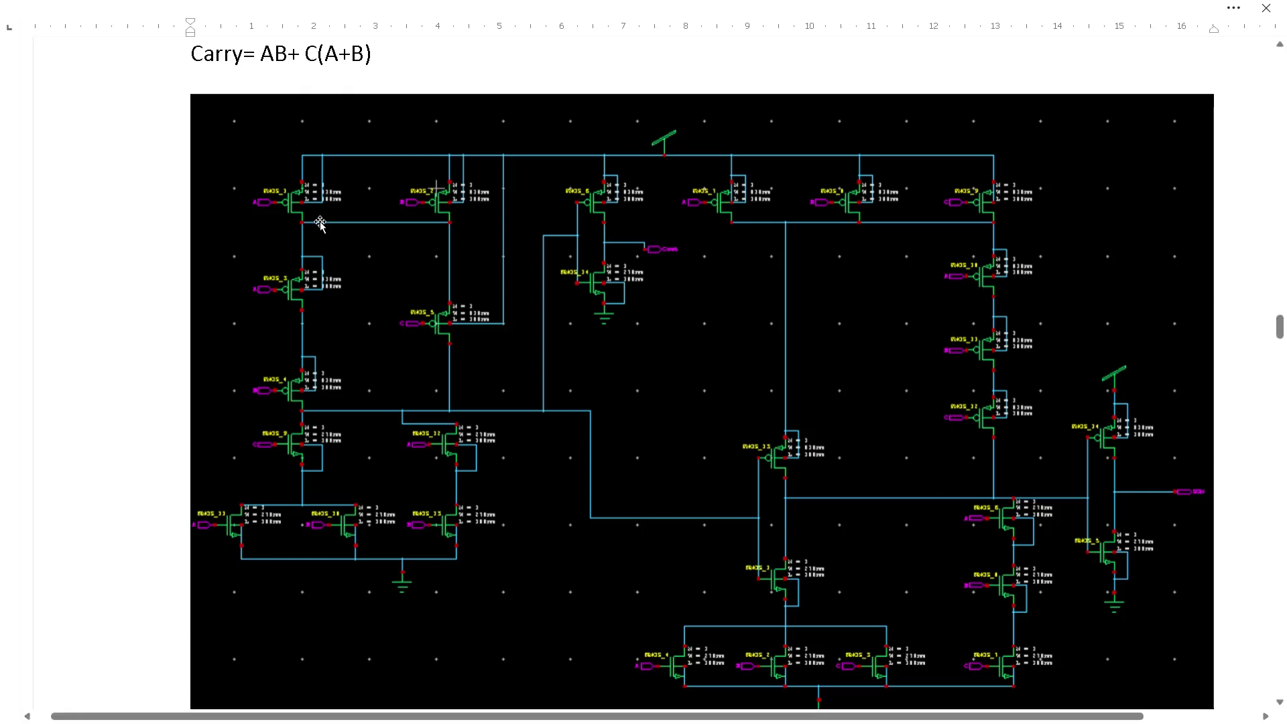
Scroll up to the 'Carry= AB+ C(A+B)' equation and its transistor-level carry schematic.
scroll(318, 218, up, 2)
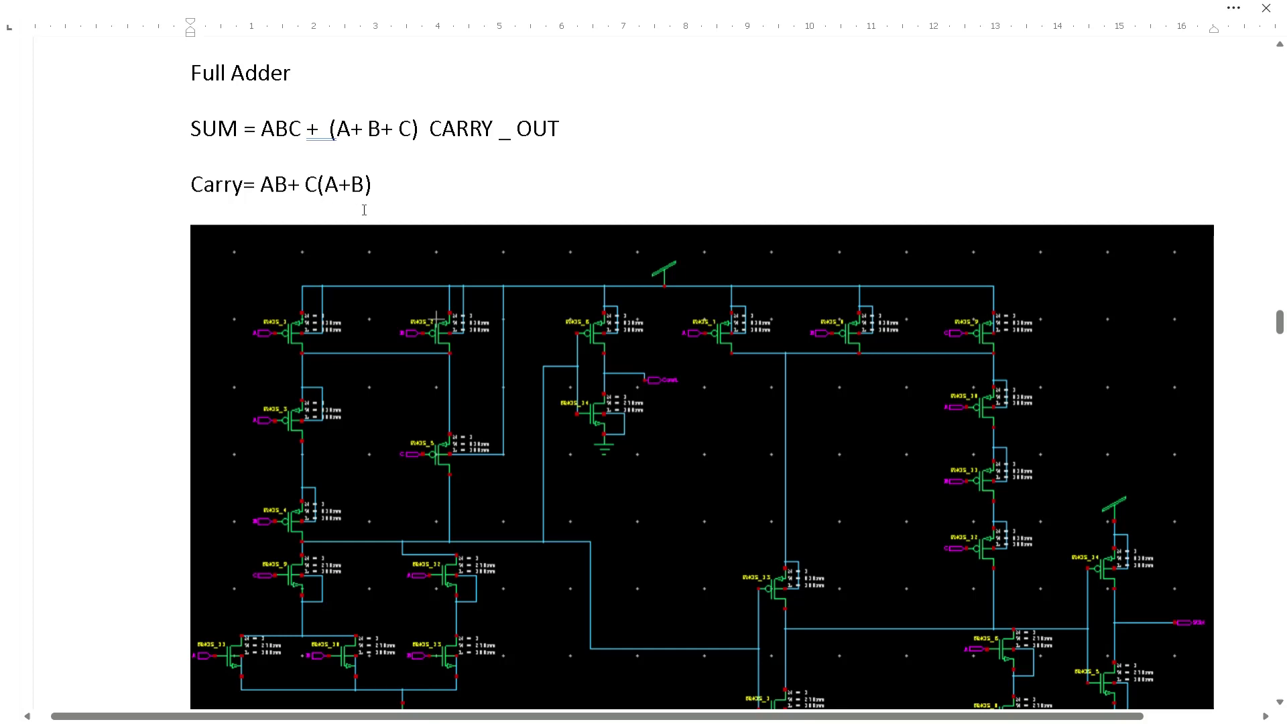
Scroll below the carry schematic to the 'Circuit diagram of 28 T Full adder' caption.
scroll(435, 239, down, 2)
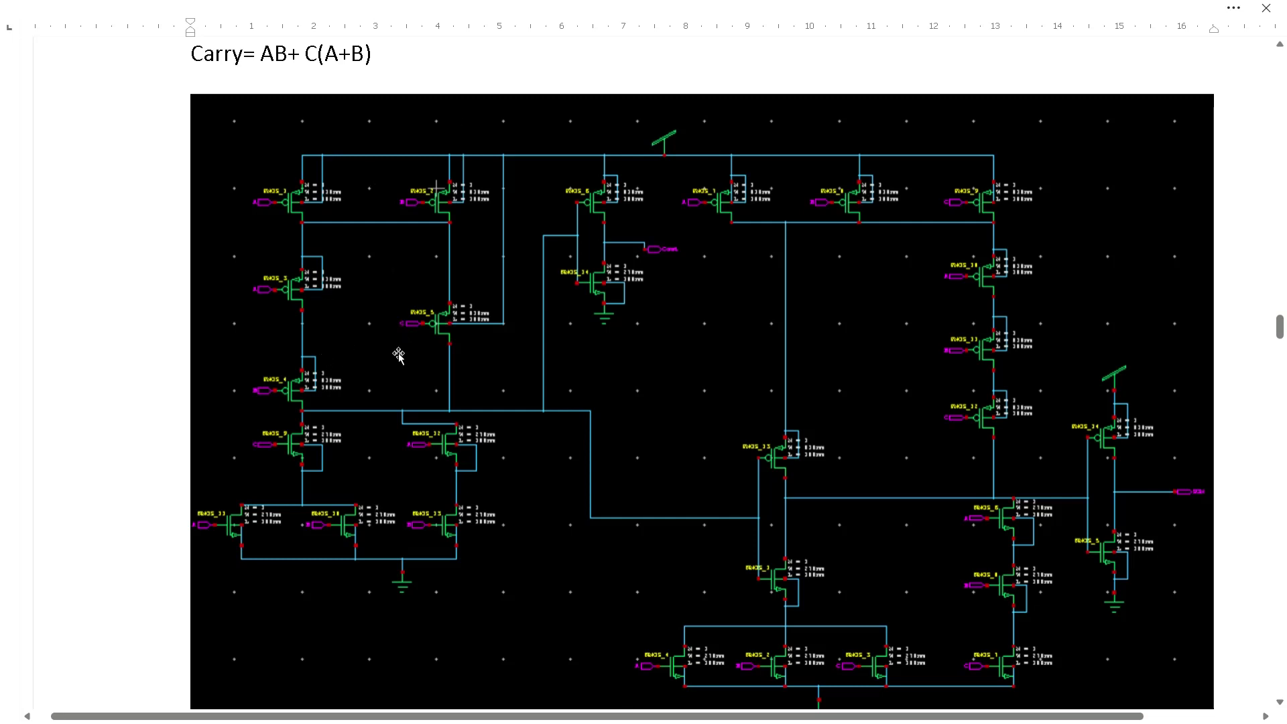
scroll(617, 534, up, 3)
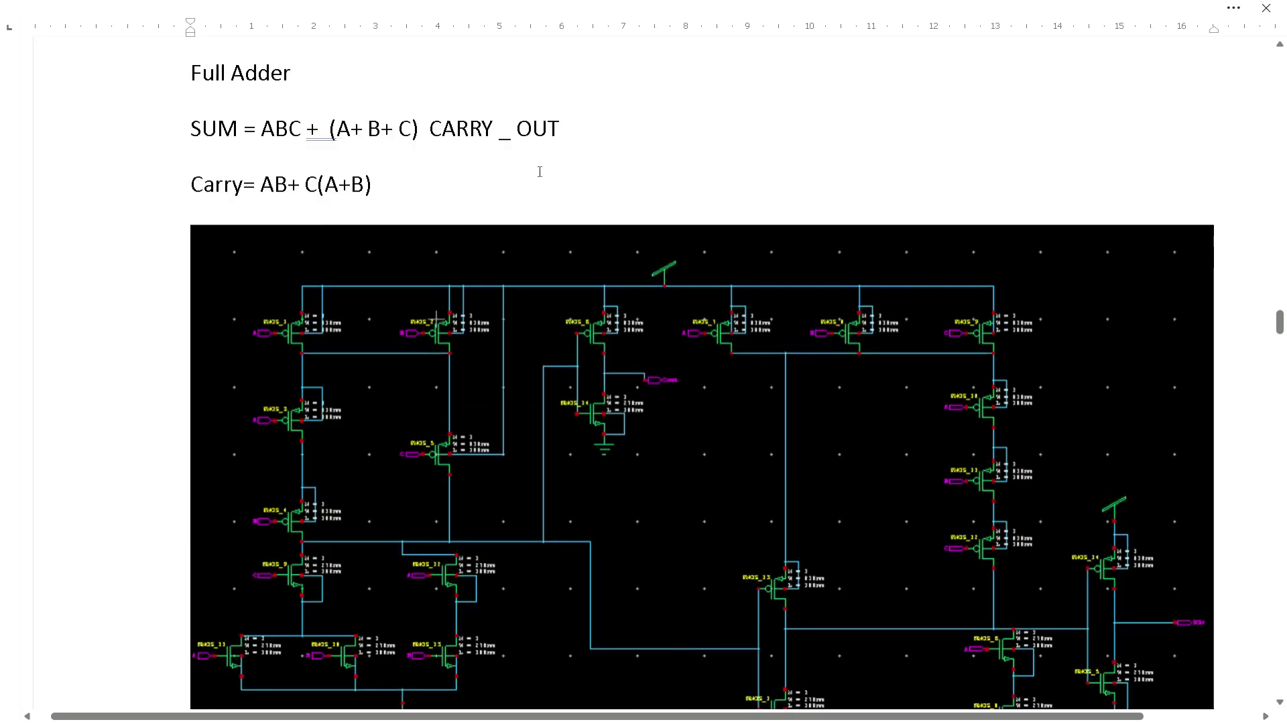
scroll(891, 460, down, 7)
scroll(896, 454, up, 5)
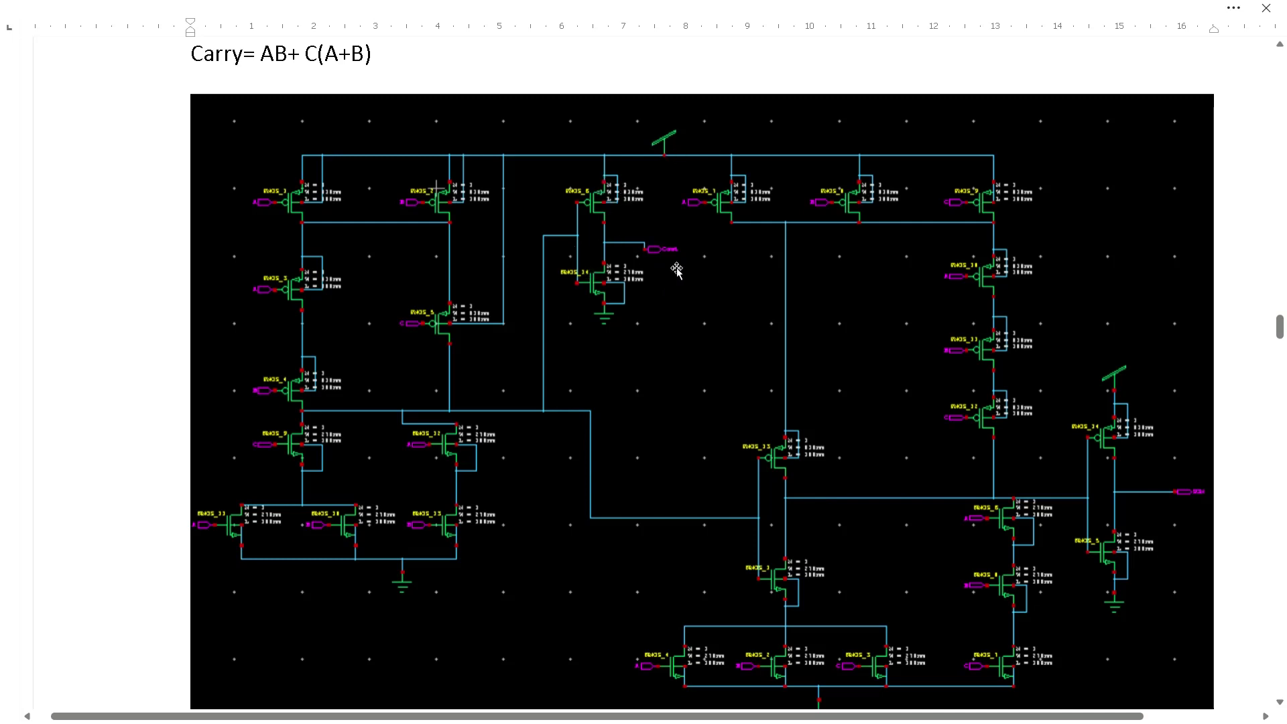
scroll(936, 546, down, 3)
scroll(937, 546, up, 3)
scroll(1167, 533, down, 2)
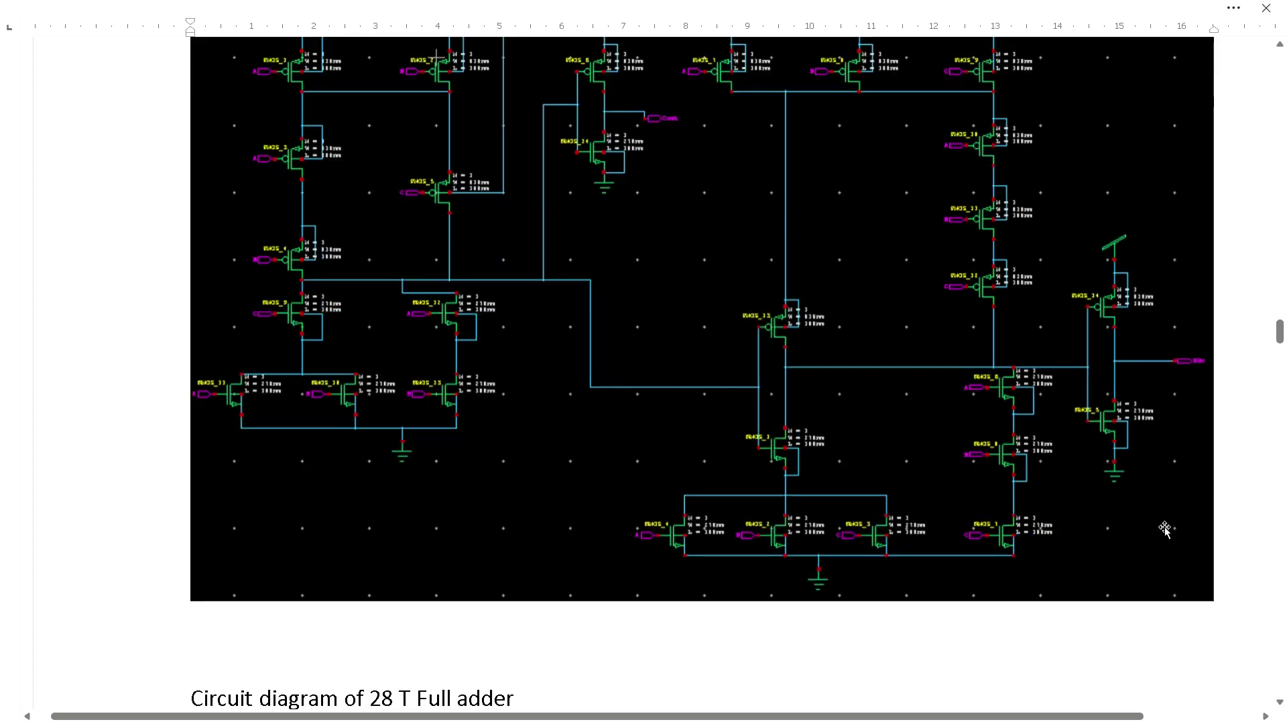
Scroll past the MINORITY schematic and K-Map text to the stick diagram's VDD, GND and Sum.
scroll(1164, 530, down, 8)
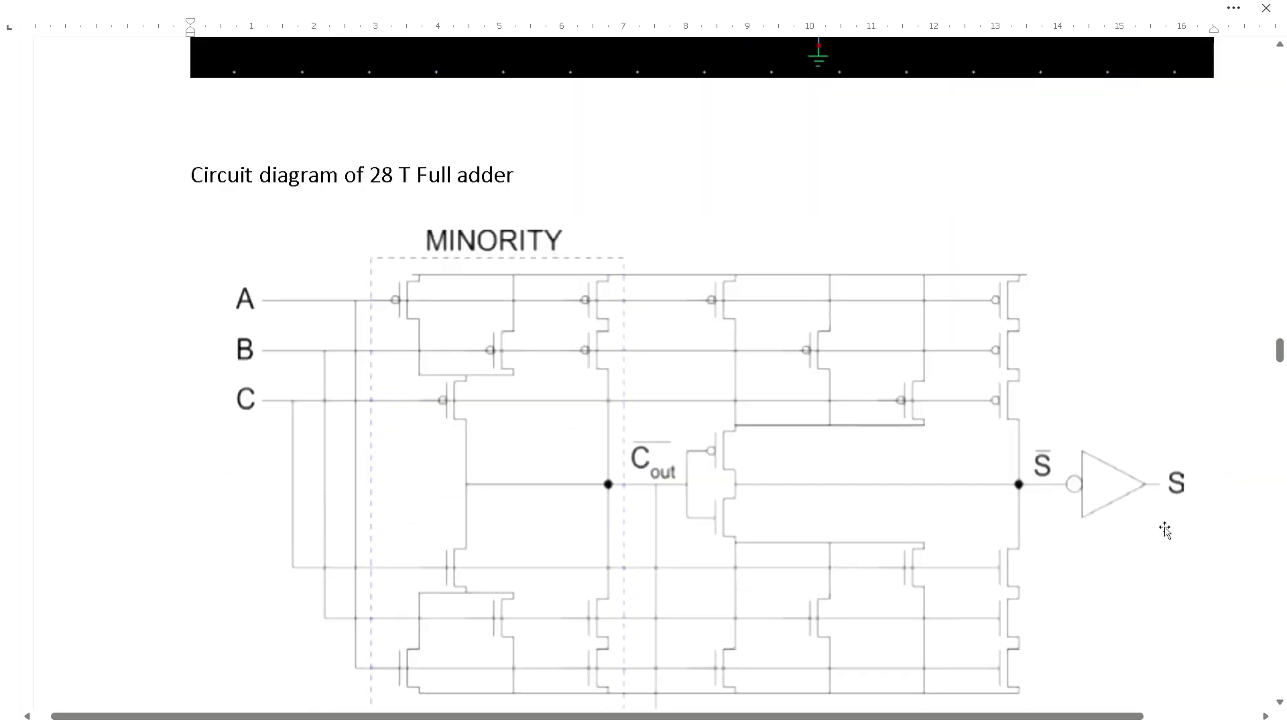
scroll(957, 443, down, 2)
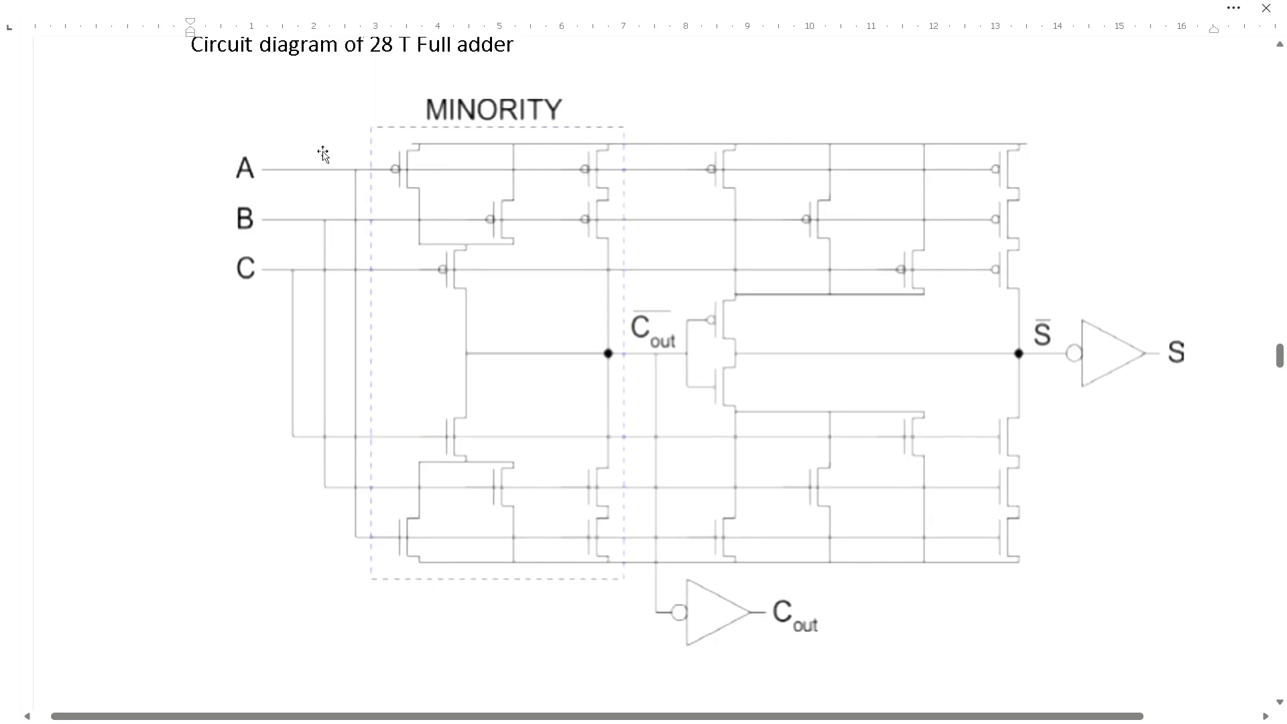
scroll(659, 447, down, 2)
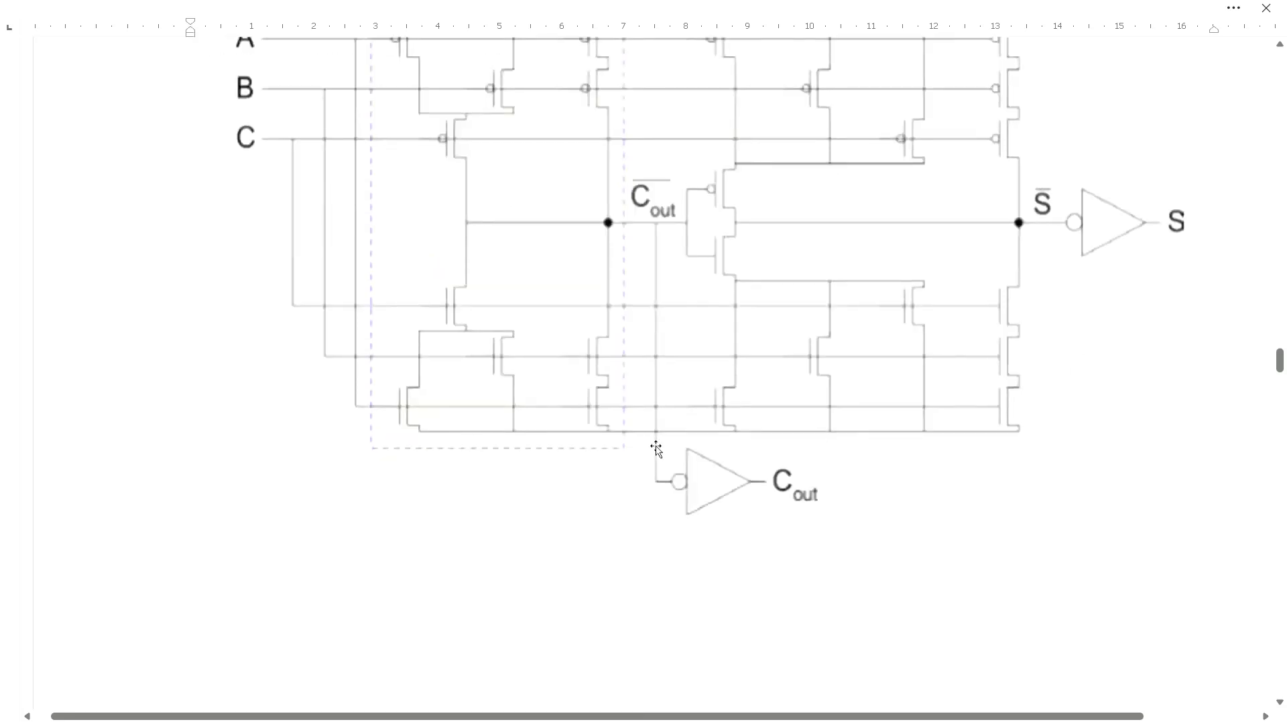
scroll(657, 449, up, 2)
scroll(655, 450, down, 6)
scroll(653, 446, down, 6)
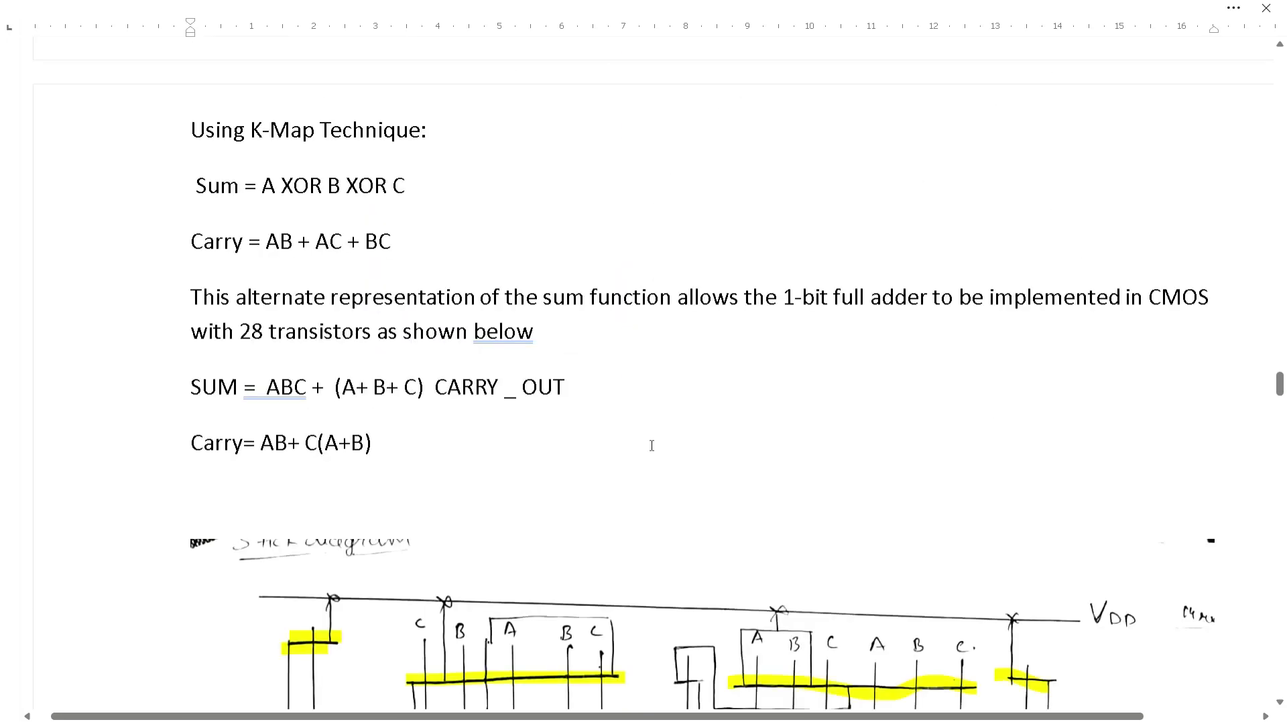
scroll(652, 445, up, 2)
scroll(652, 445, down, 10)
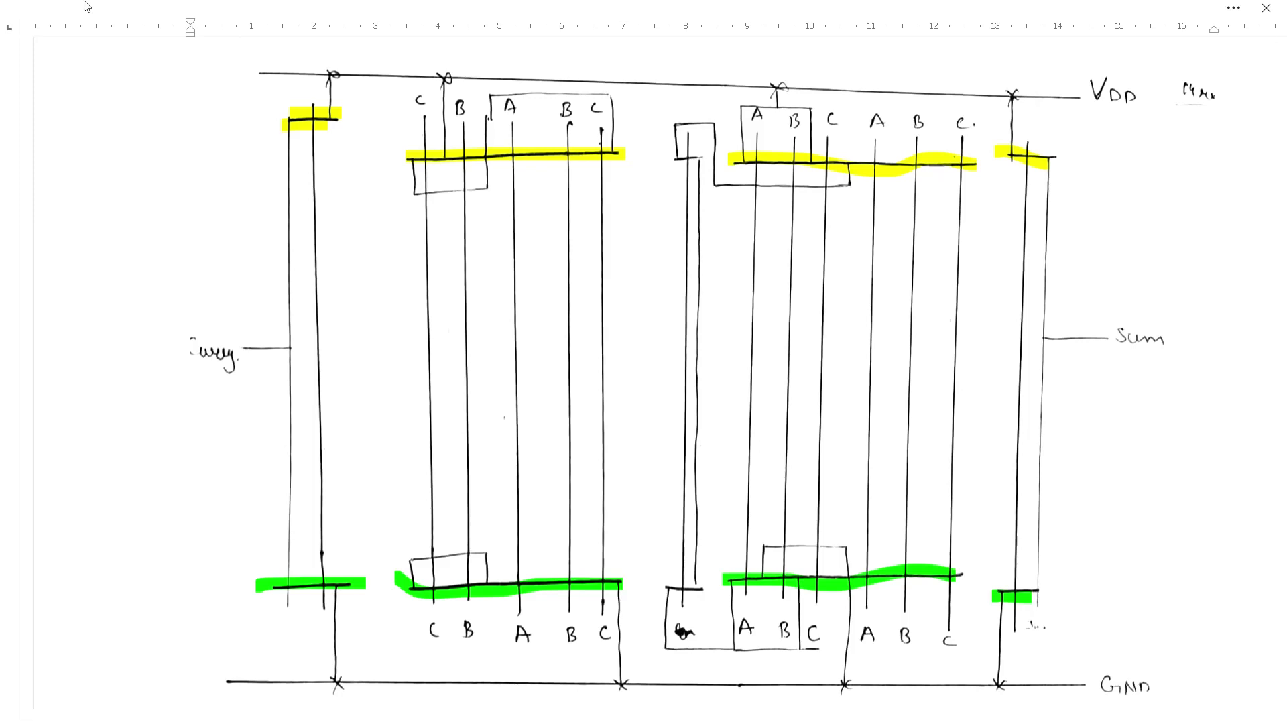
Scroll back past the K-Map text to the schematic's lower stages above its caption.
scroll(352, 297, up, 3)
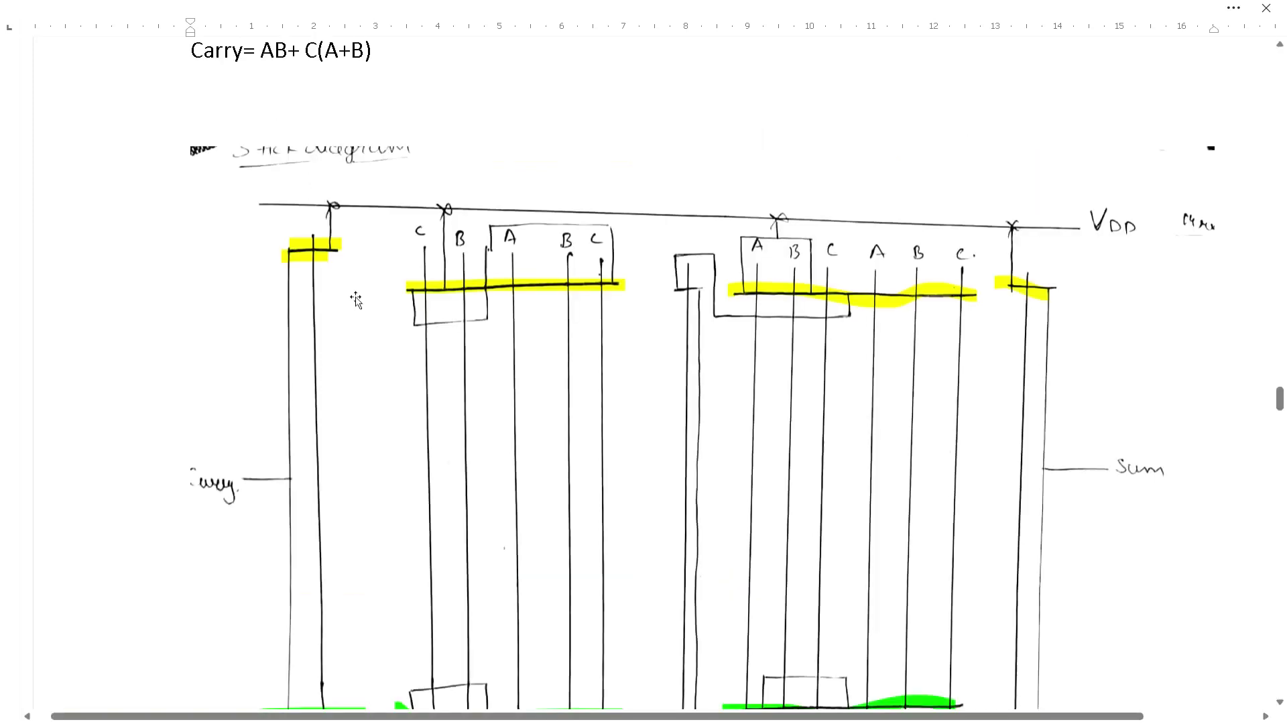
scroll(356, 299, down, 3)
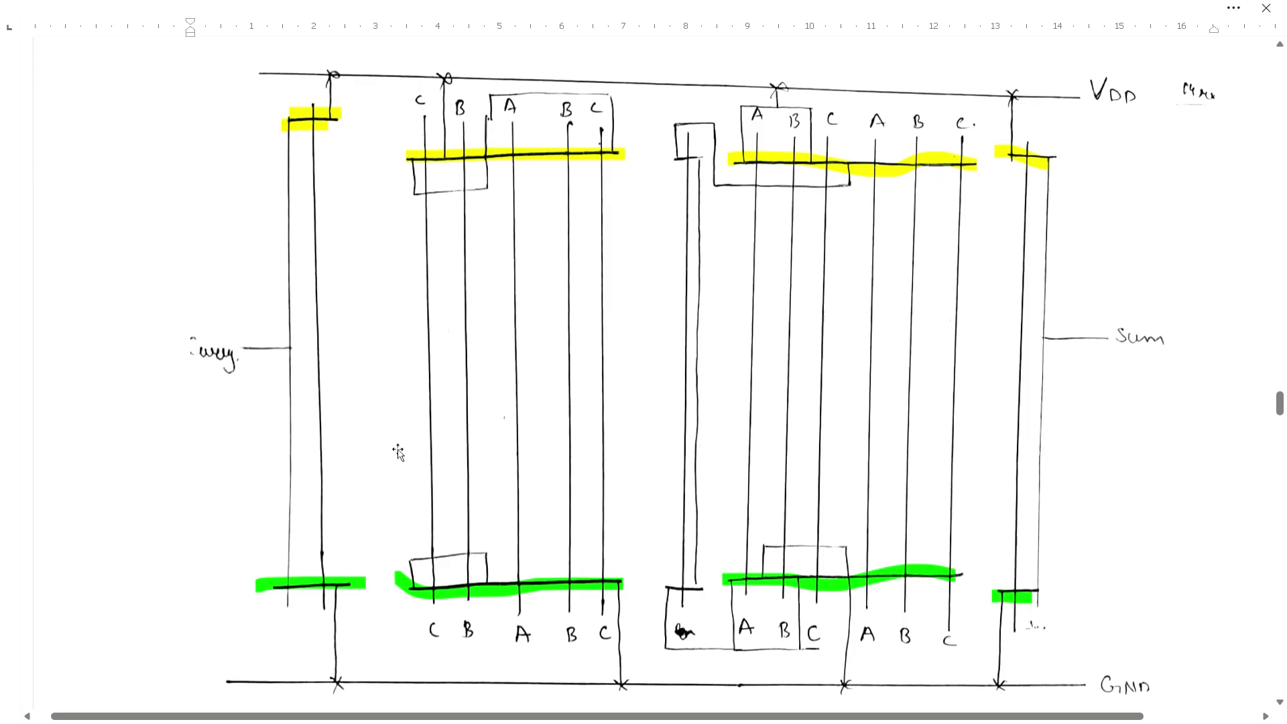
scroll(351, 616, up, 15)
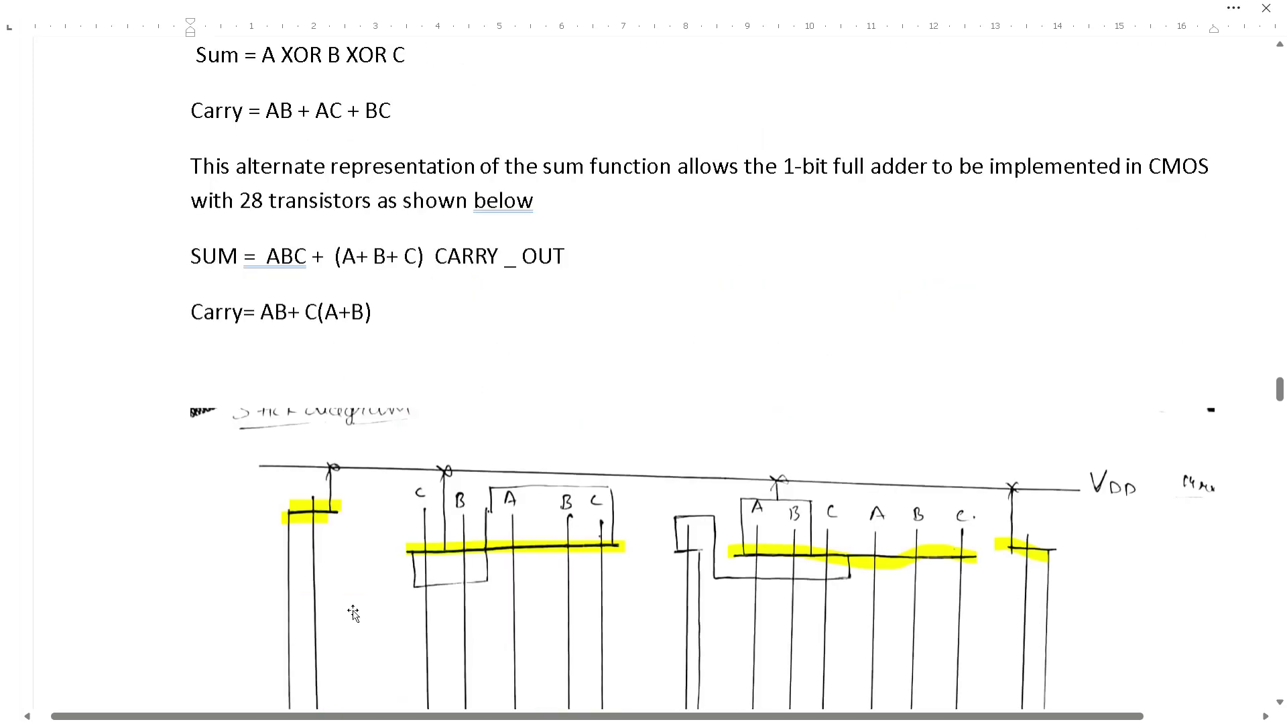
scroll(352, 610, up, 8)
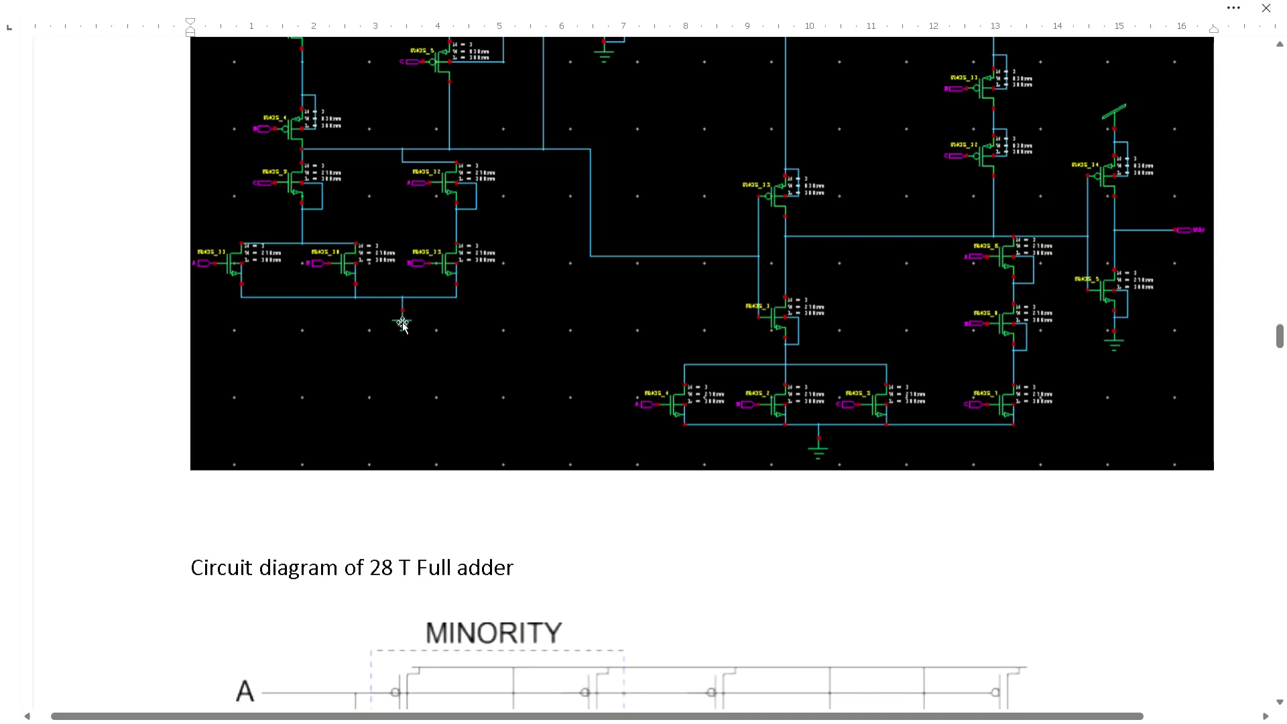
Scroll through the schematics and stick diagram to the L-EDIT WORK 130nm technology heading.
scroll(414, 352, up, 8)
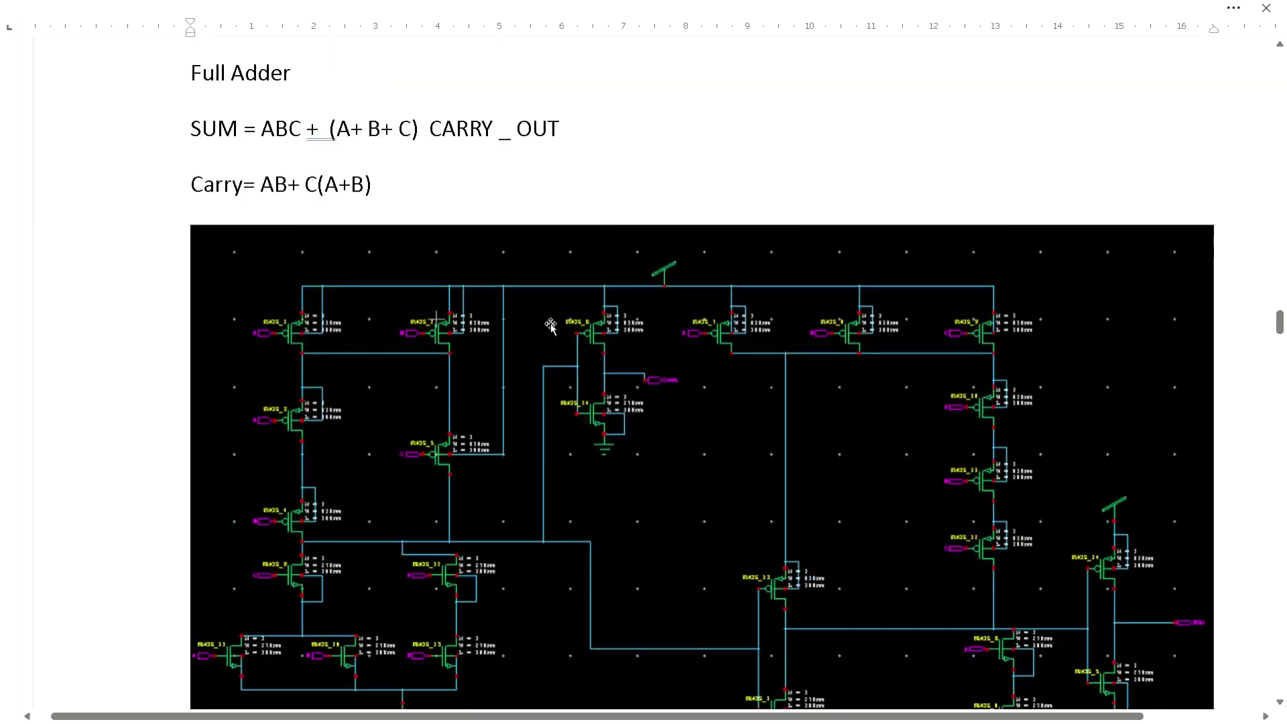
scroll(669, 287, down, 20)
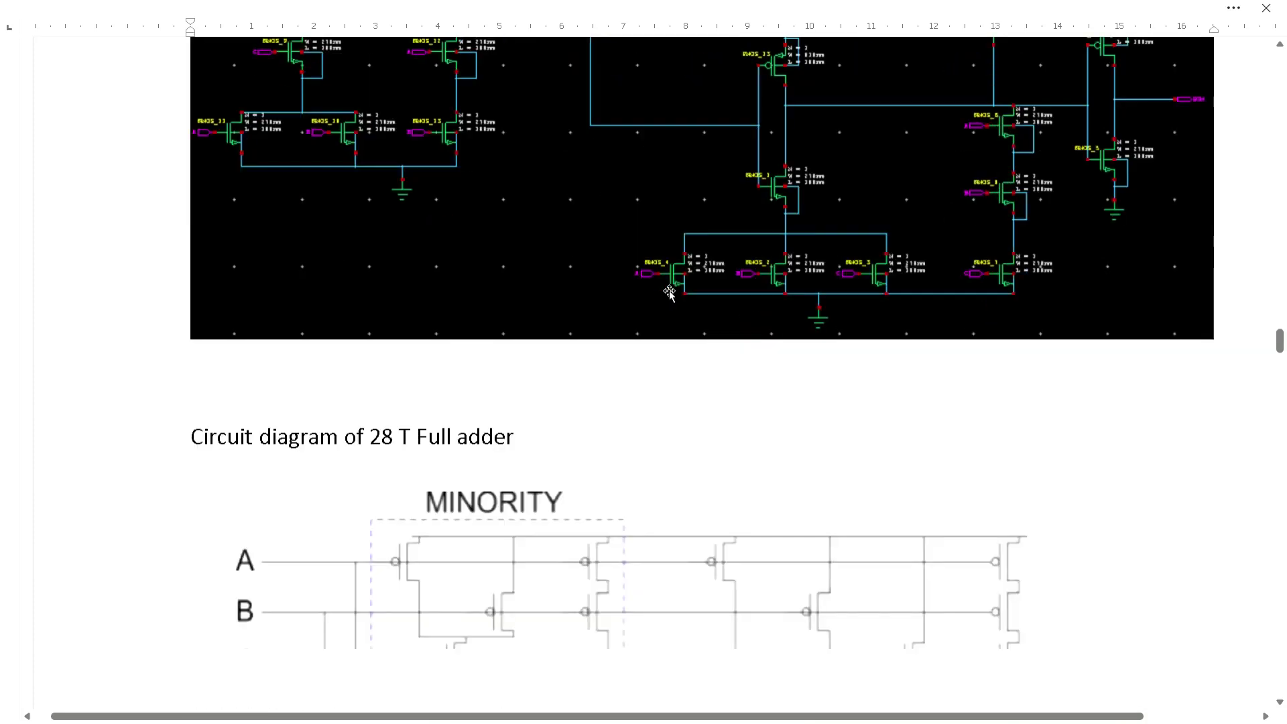
scroll(669, 293, down, 15)
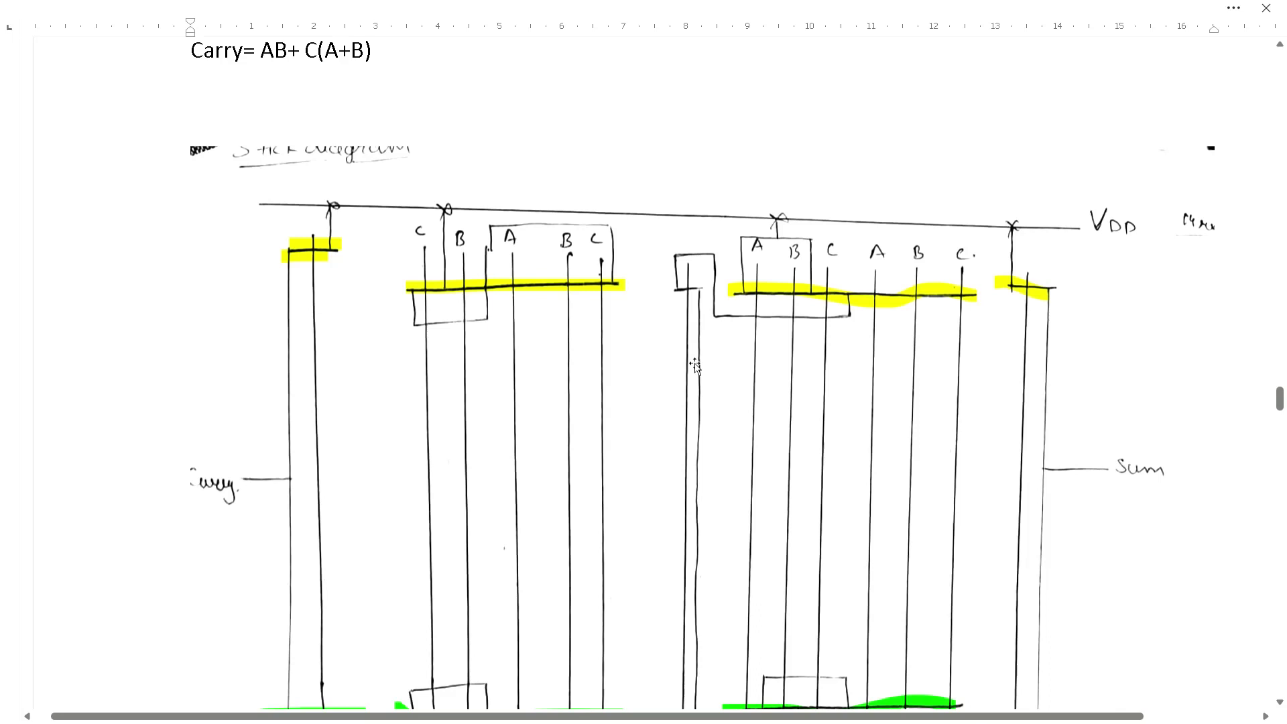
scroll(636, 348, down, 4)
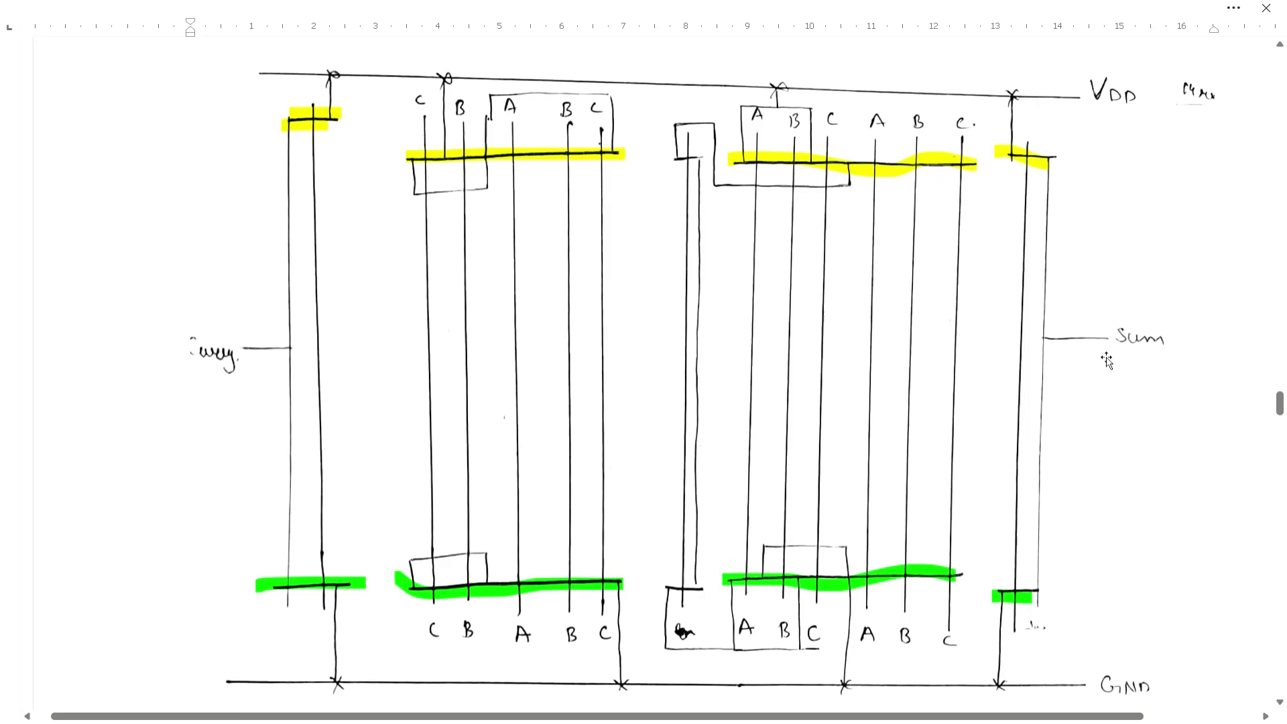
scroll(435, 610, down, 2)
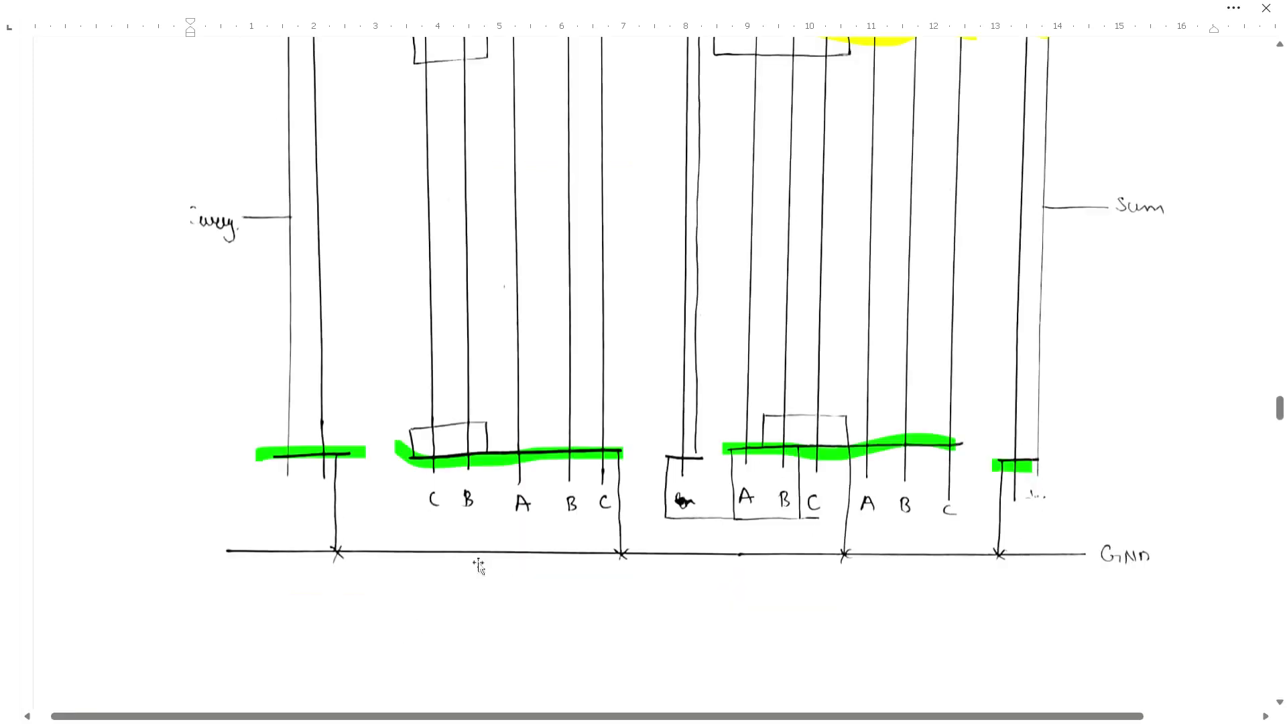
scroll(644, 258, up, 2)
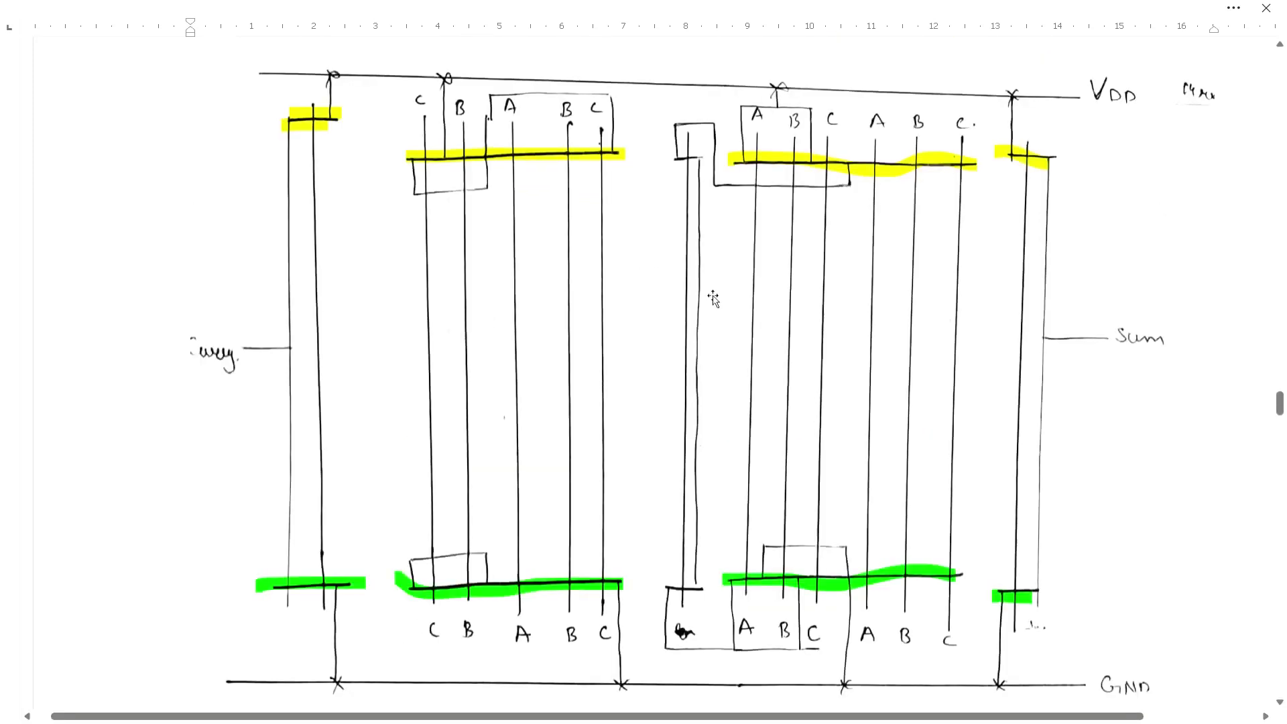
scroll(713, 299, down, 8)
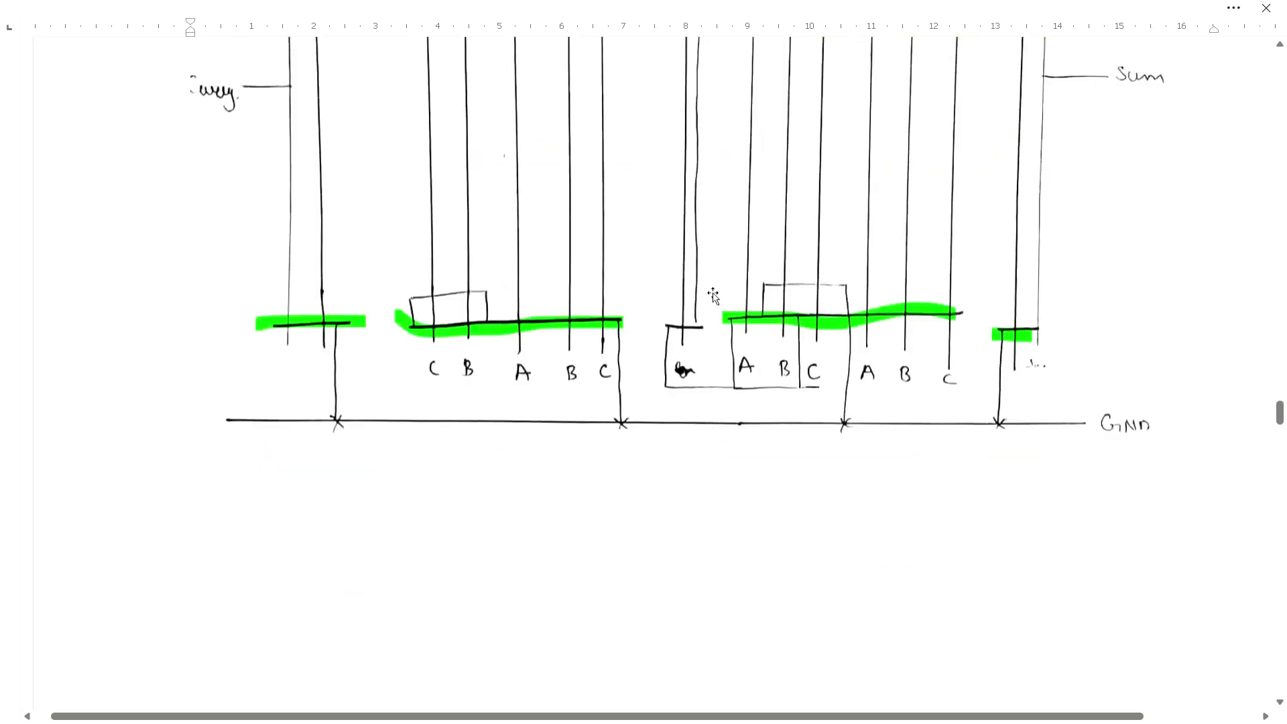
scroll(668, 167, down, 4)
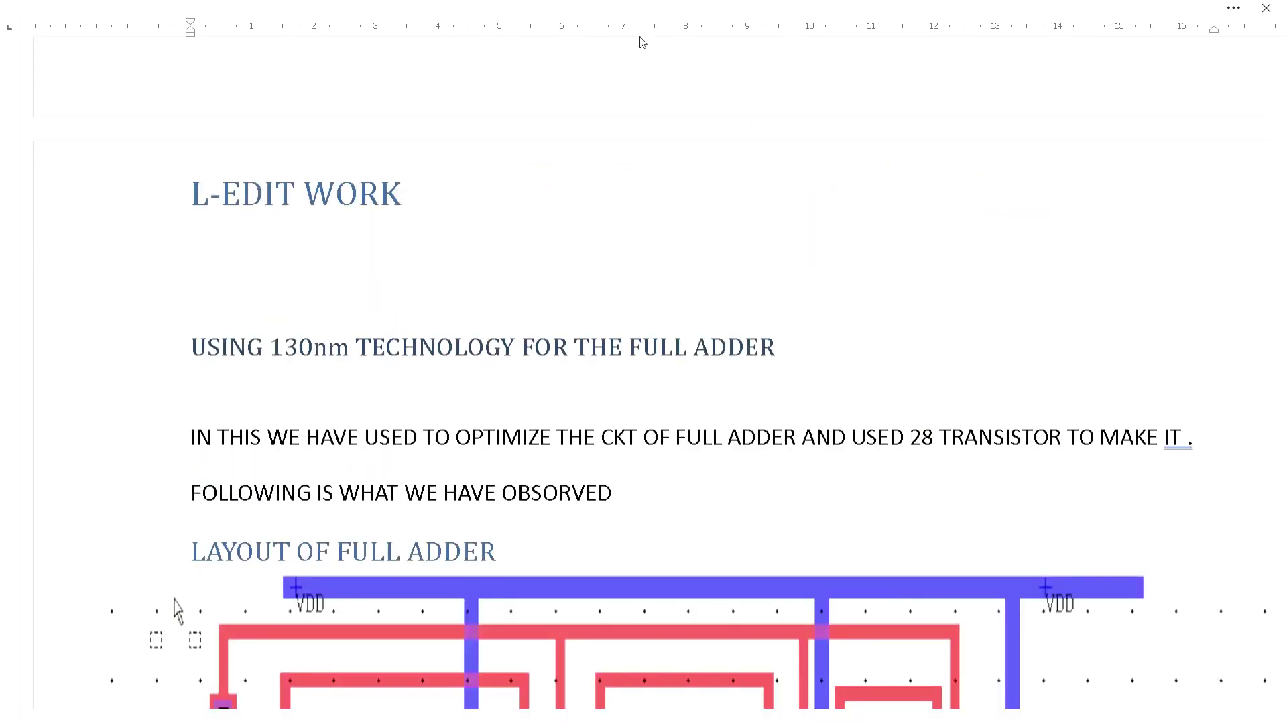
Scroll through the layout image, then back to the stick diagram's highlighted VDD rail.
scroll(549, 199, down, 6)
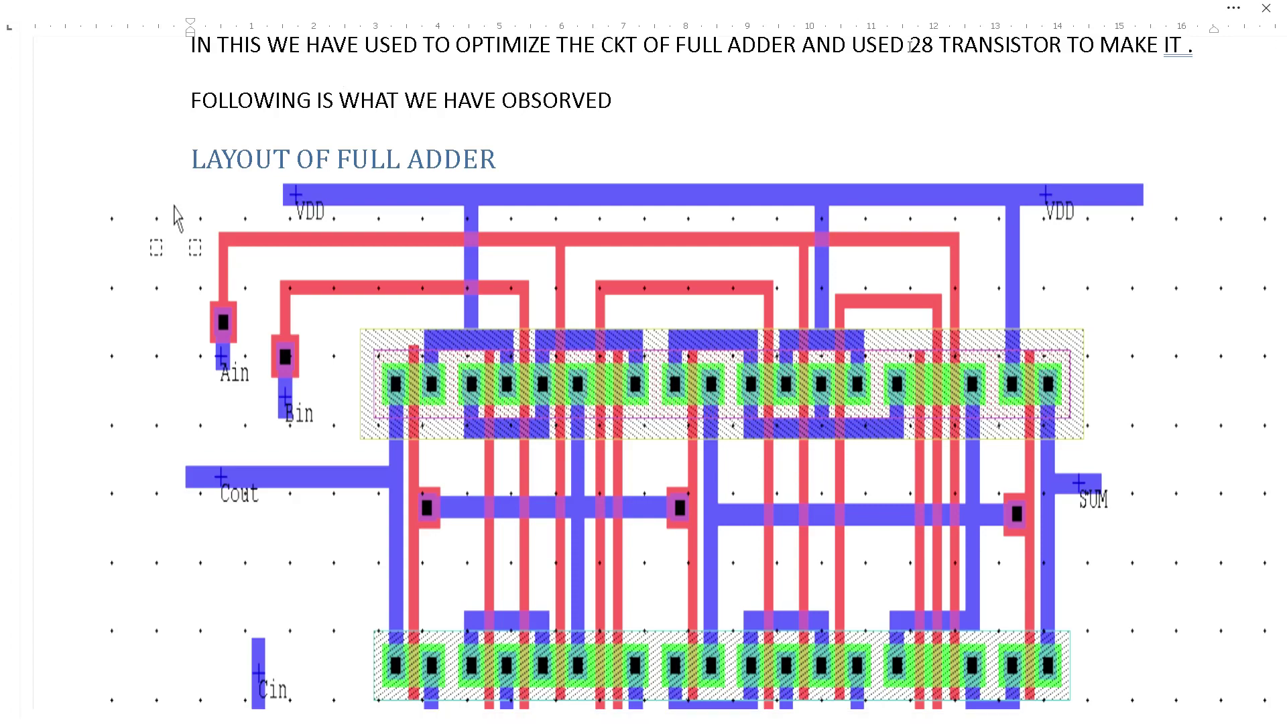
scroll(797, 240, down, 2)
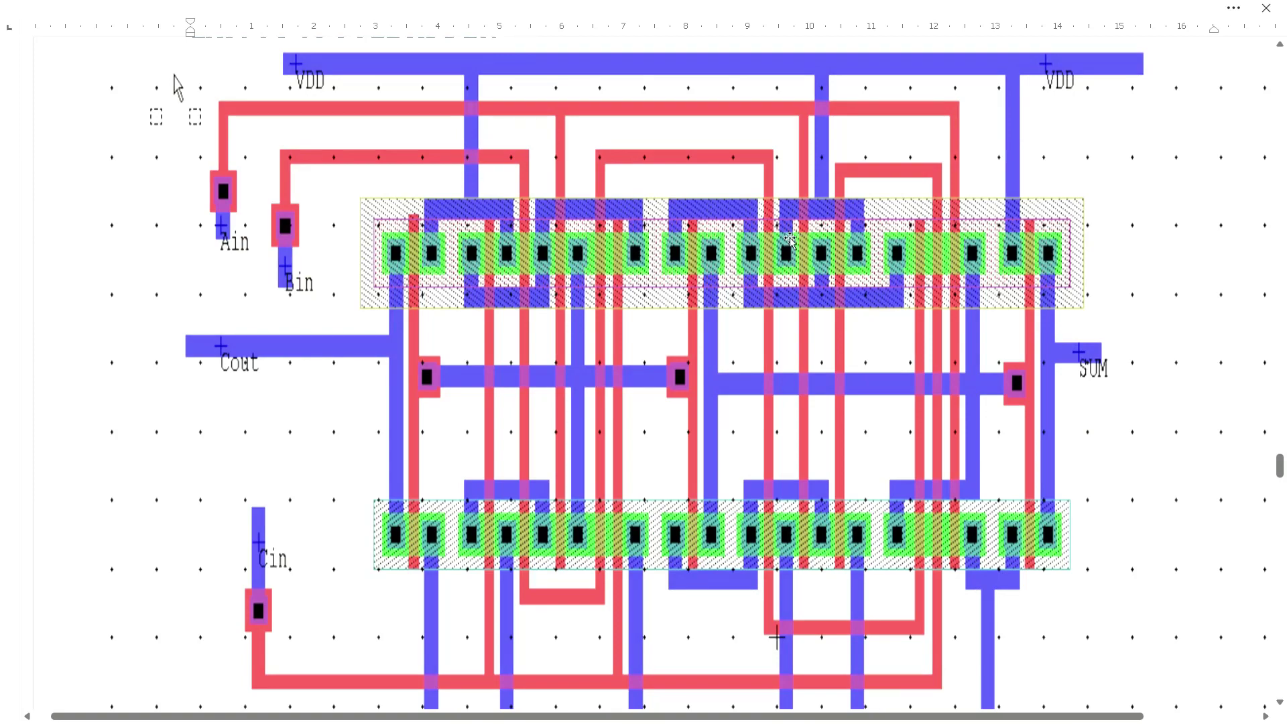
scroll(725, 50, up, 10)
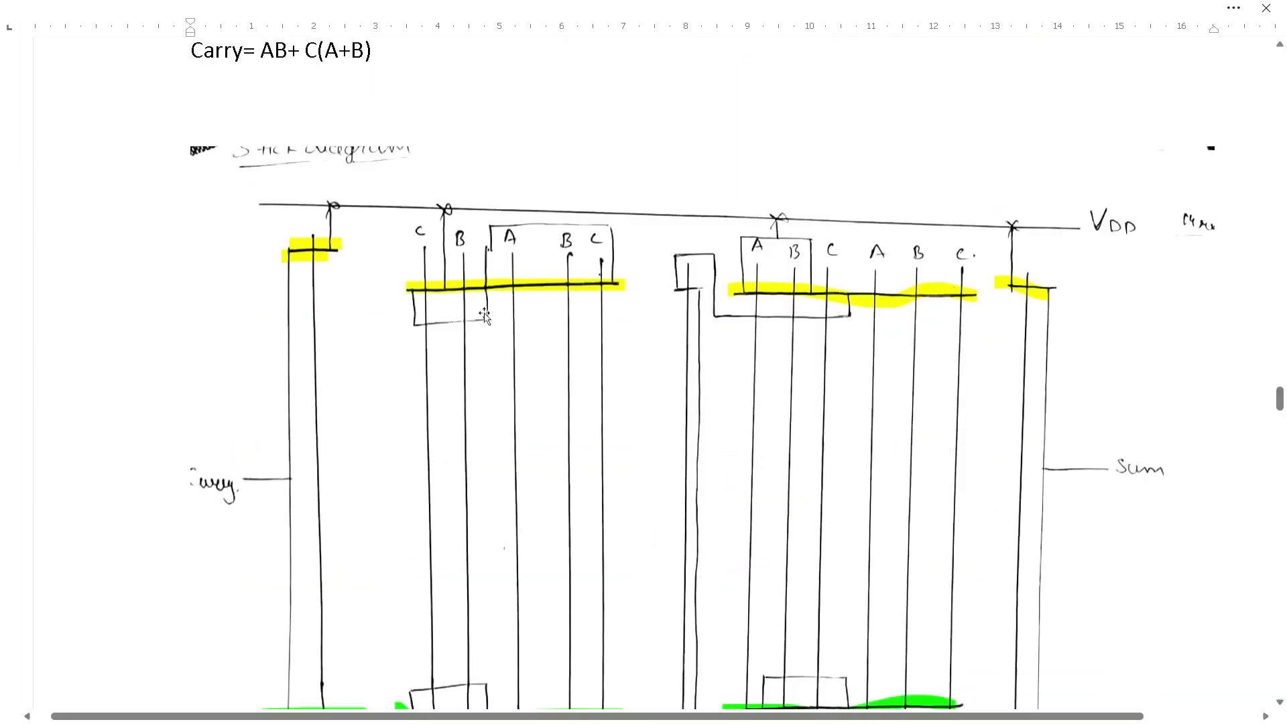
Scroll to the layout image showing the Ain, Bin, Cin, Cout and SUM pins and VDD rails.
scroll(499, 522, down, 10)
scroll(498, 521, down, 12)
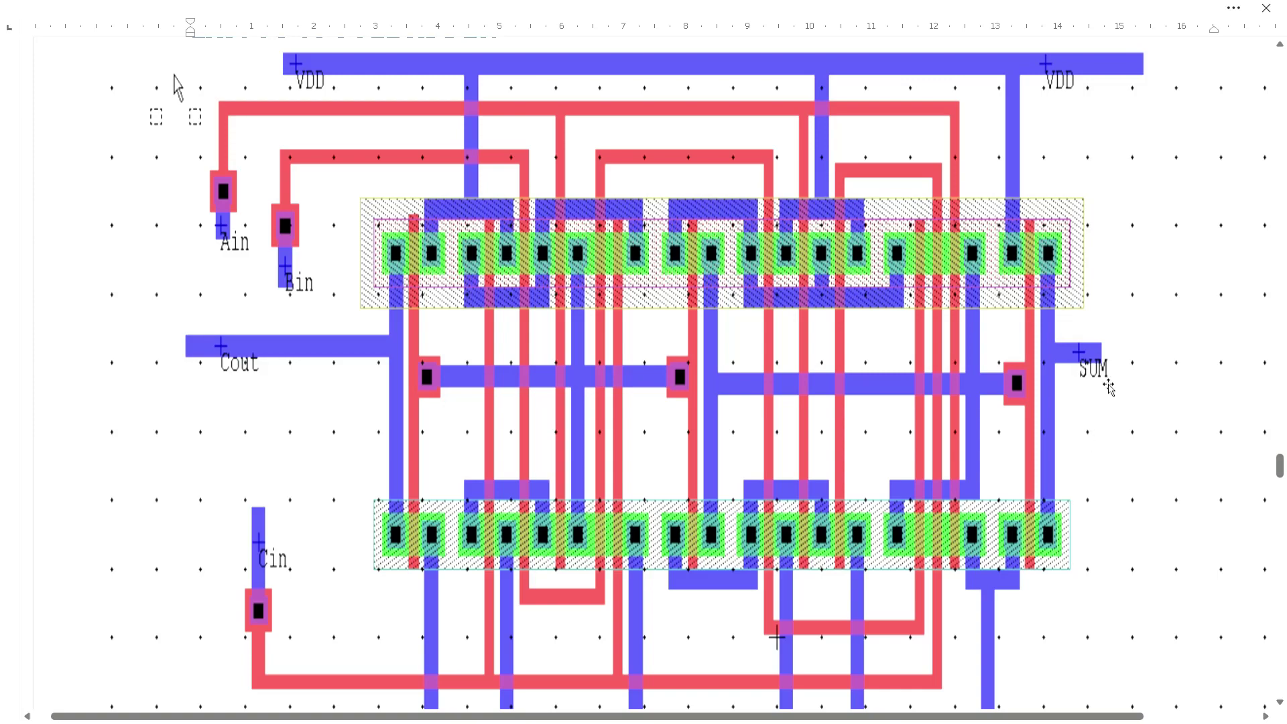
scroll(901, 664, down, 3)
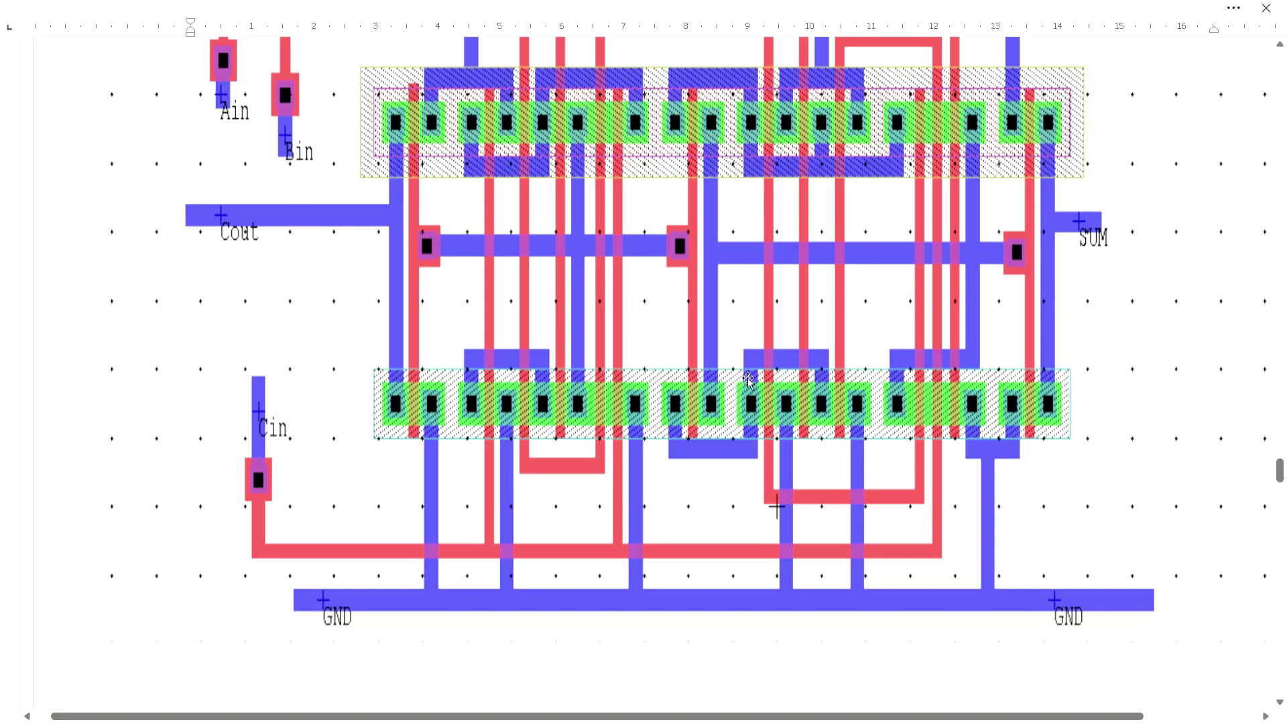
scroll(372, 495, up, 15)
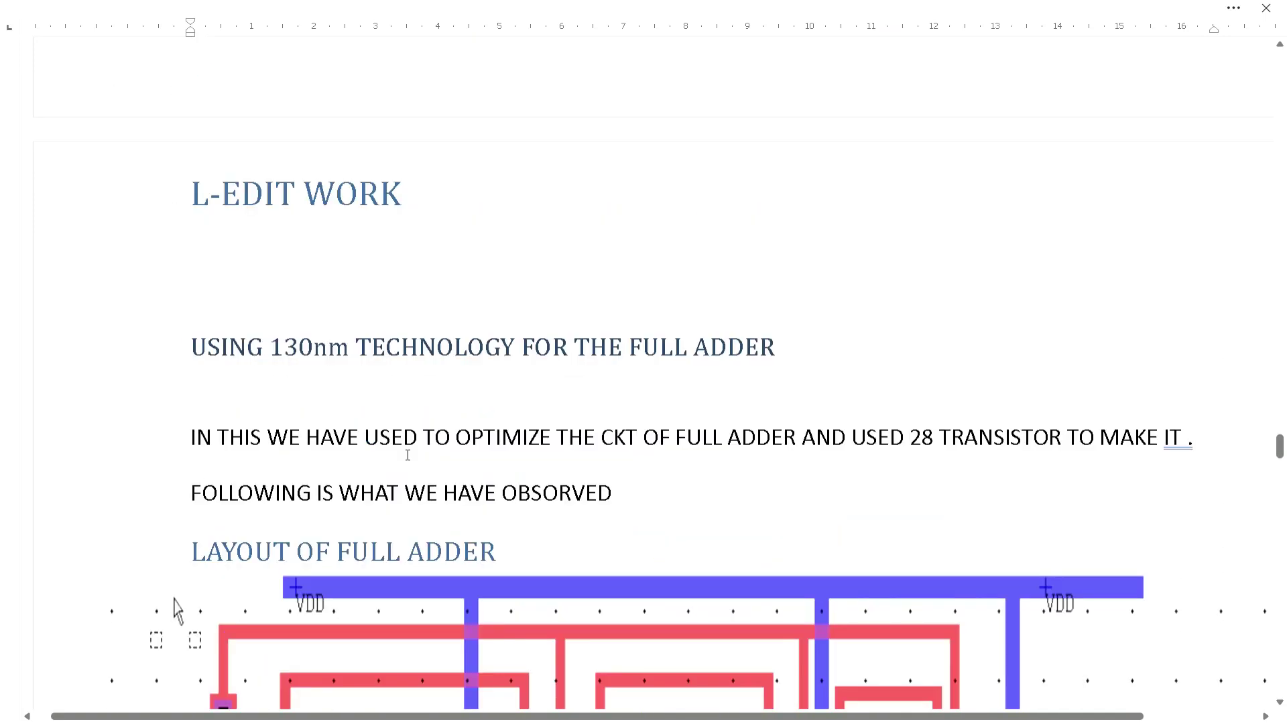
scroll(407, 455, up, 5)
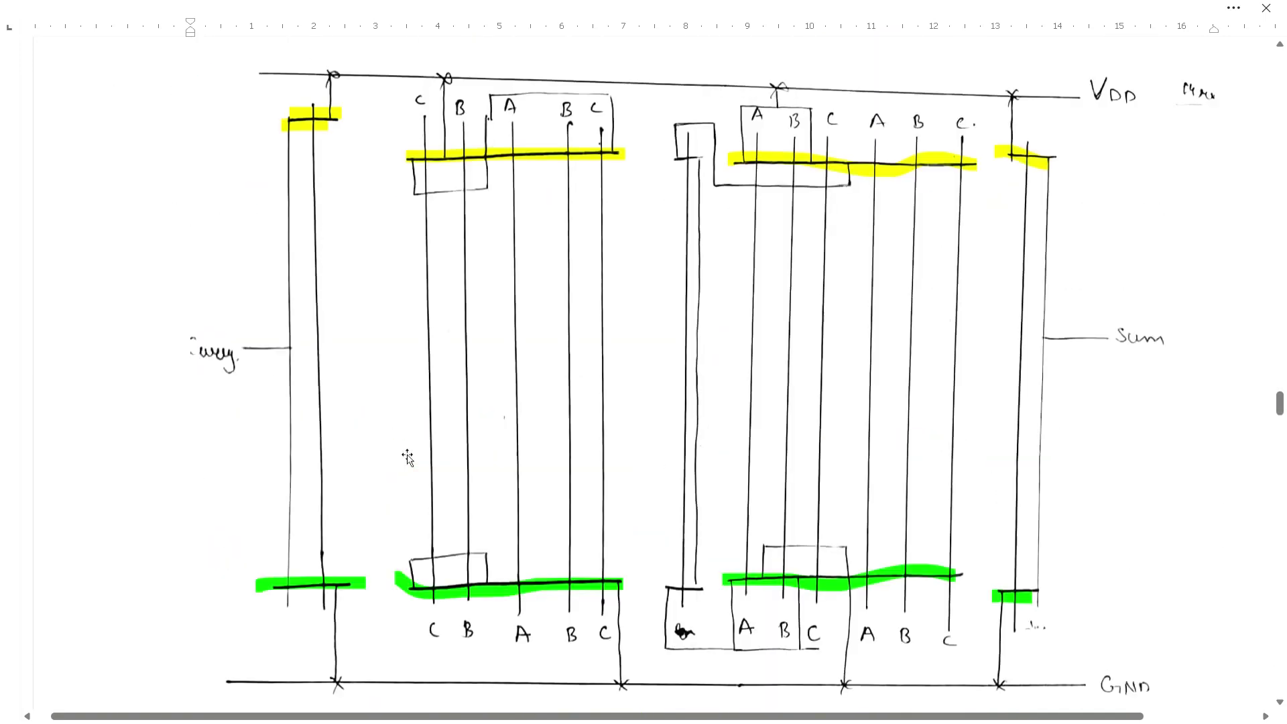
scroll(325, 506, down, 10)
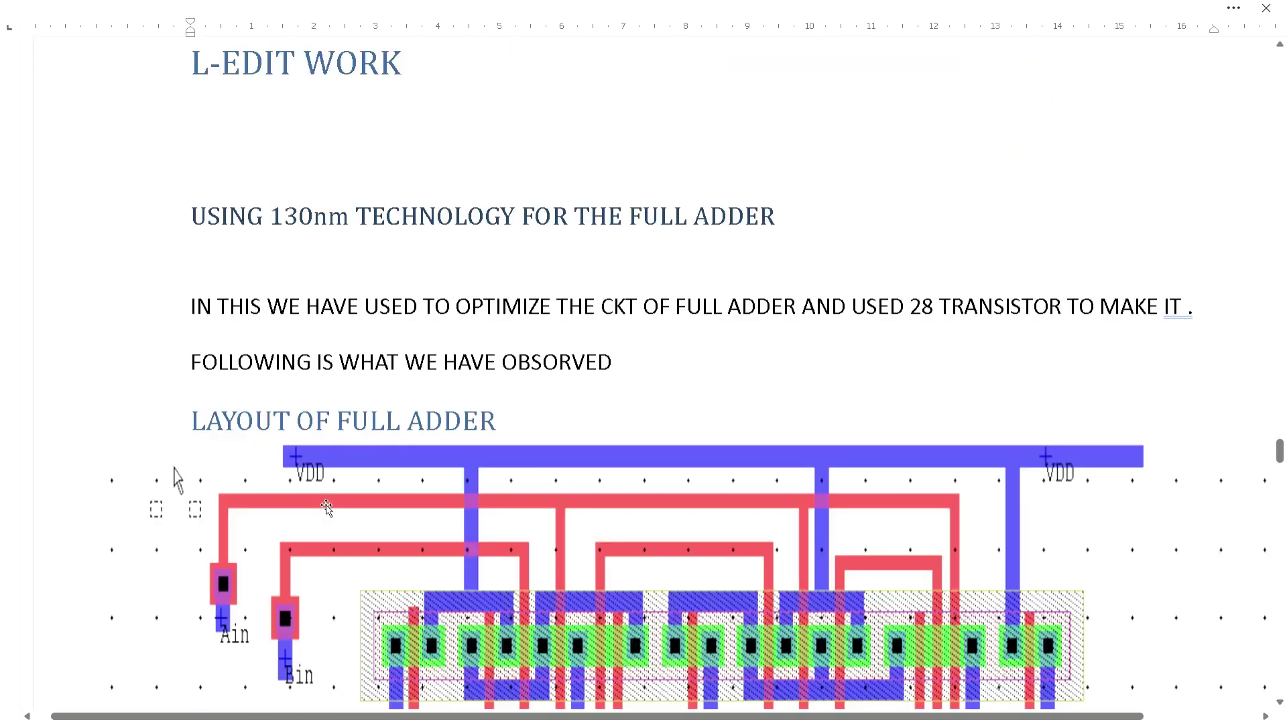
scroll(326, 506, down, 5)
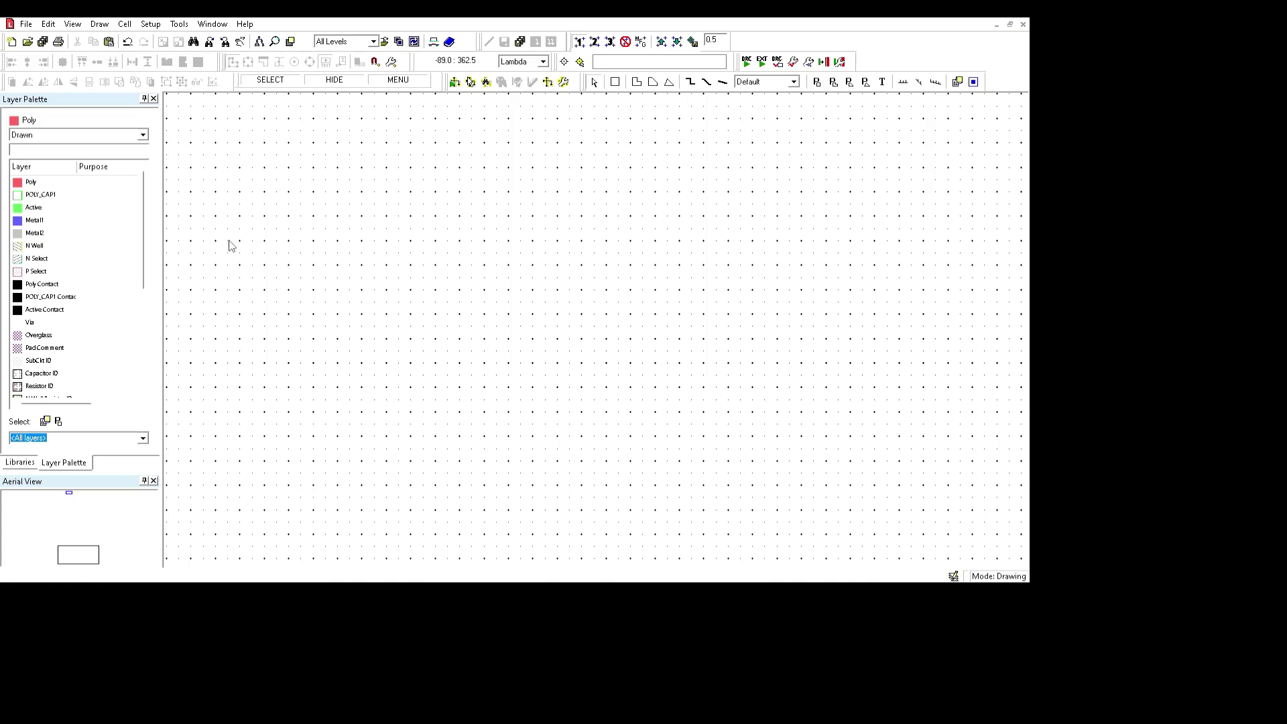
Focus the empty layout canvas and pick N Well from the Layer Palette.
click(237, 211)
scroll(81, 411, down, 3)
scroll(79, 412, up, 3)
click(35, 245)
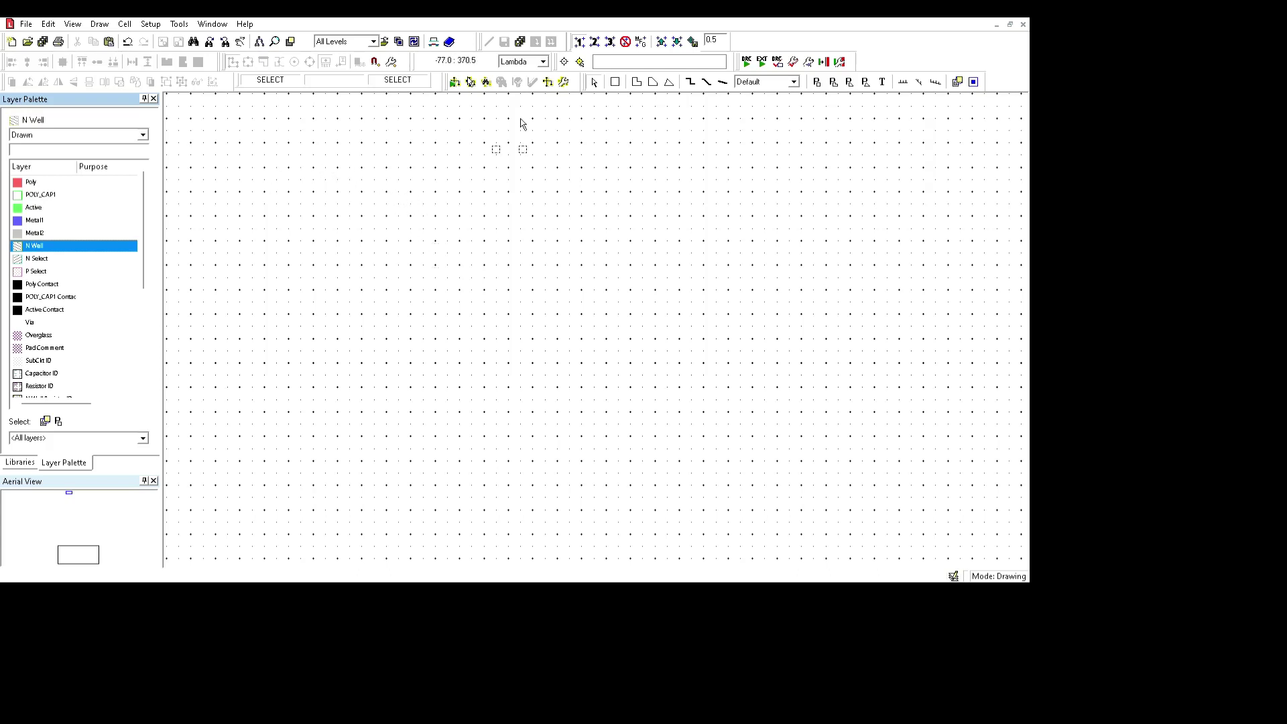
Draw a wide N Well rectangle across the layout canvas with the Box tool.
click(615, 81)
mouse_move(239, 167)
mouse_down()
mouse_move(278, 204)
mouse_move(656, 401)
mouse_move(983, 482)
mouse_move(998, 411)
mouse_up()
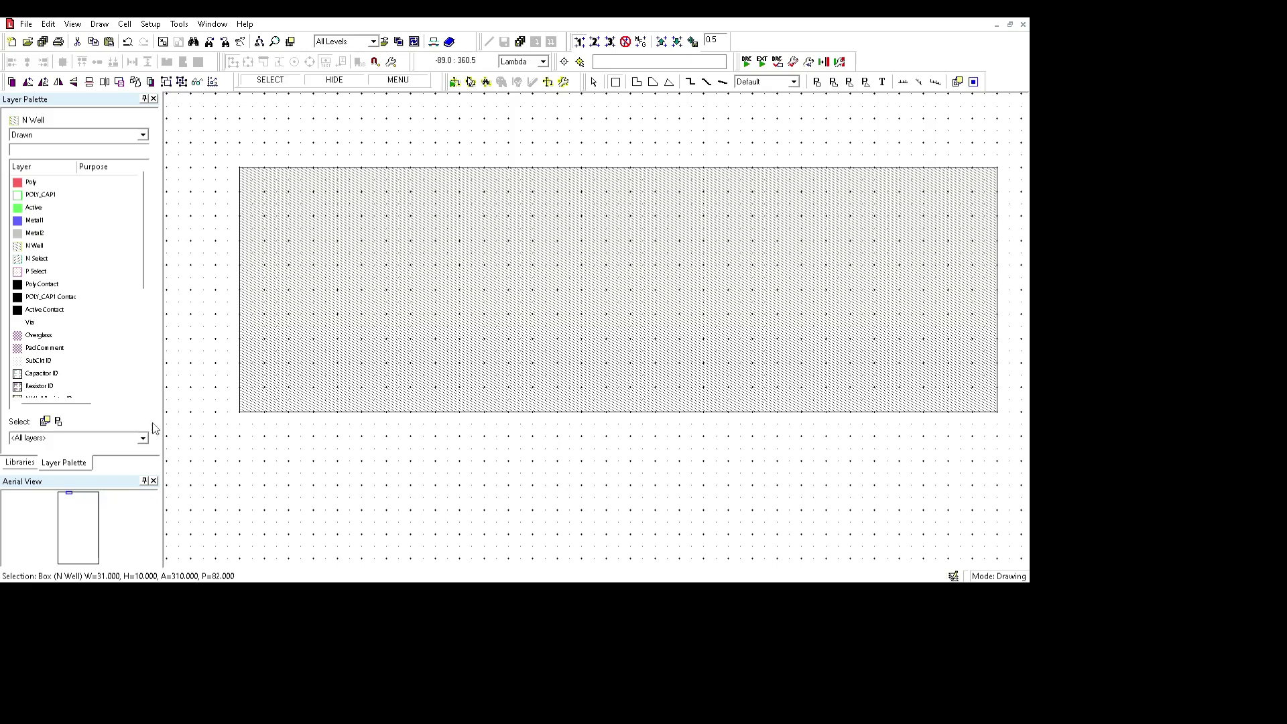
click(194, 243)
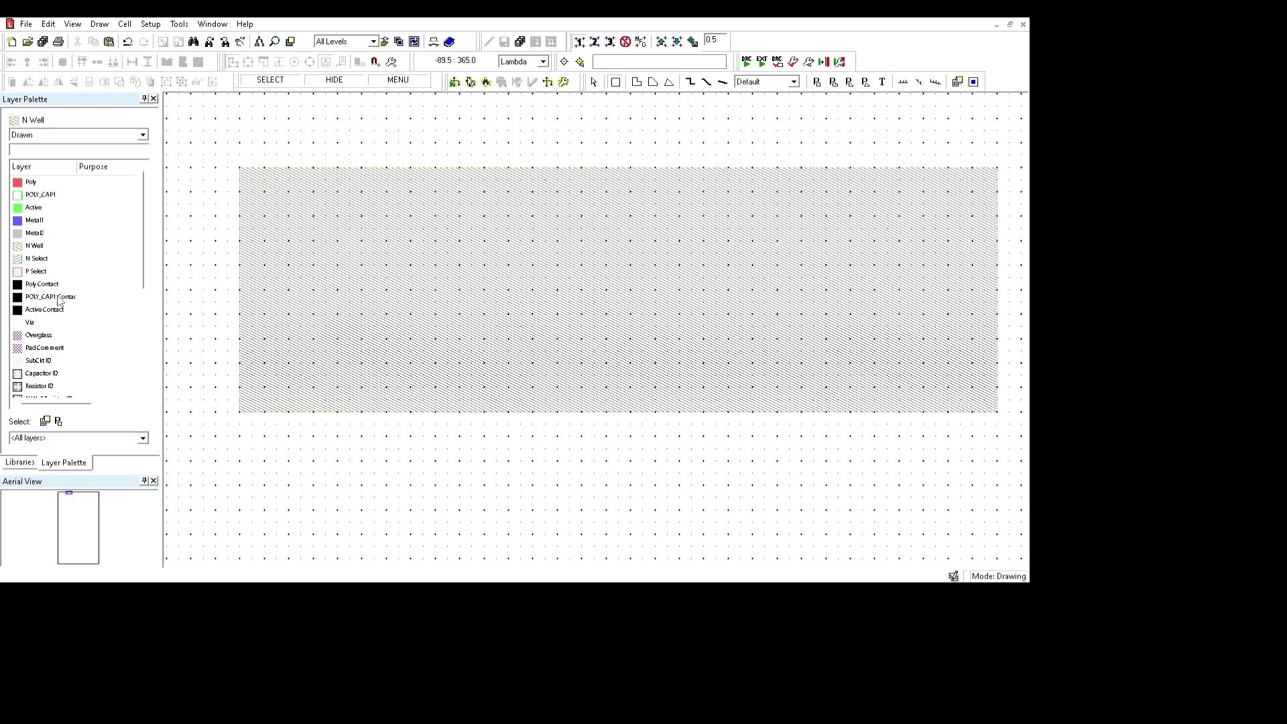
key(Down)
key(Down)
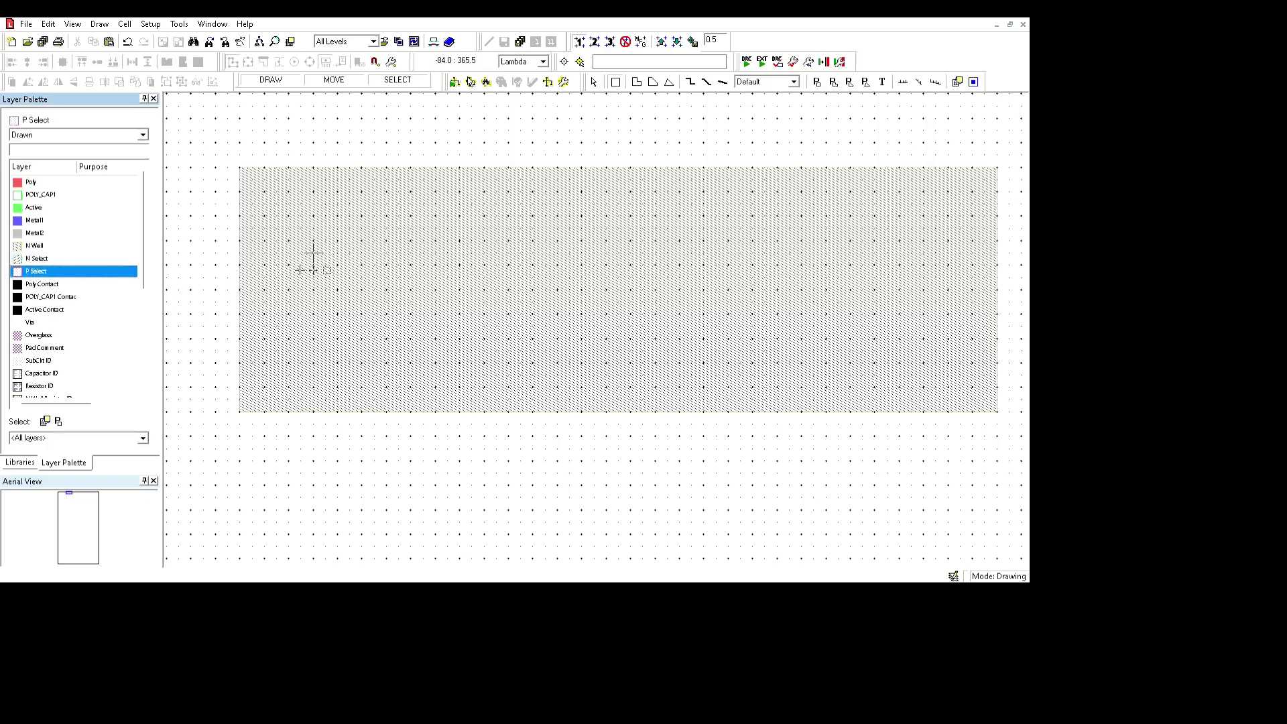
Draw a P Select box inside the N Well and a 2×11 vertical Poly gate across it.
drag(313, 215, 899, 351)
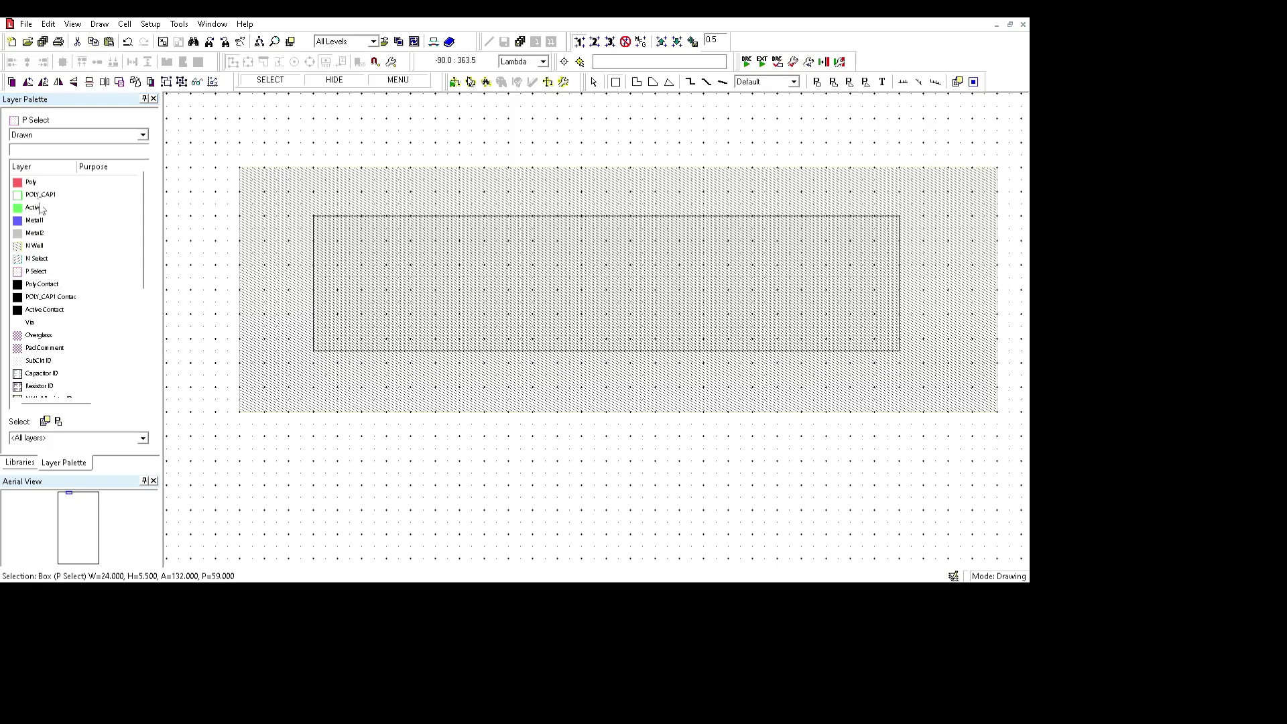
click(31, 183)
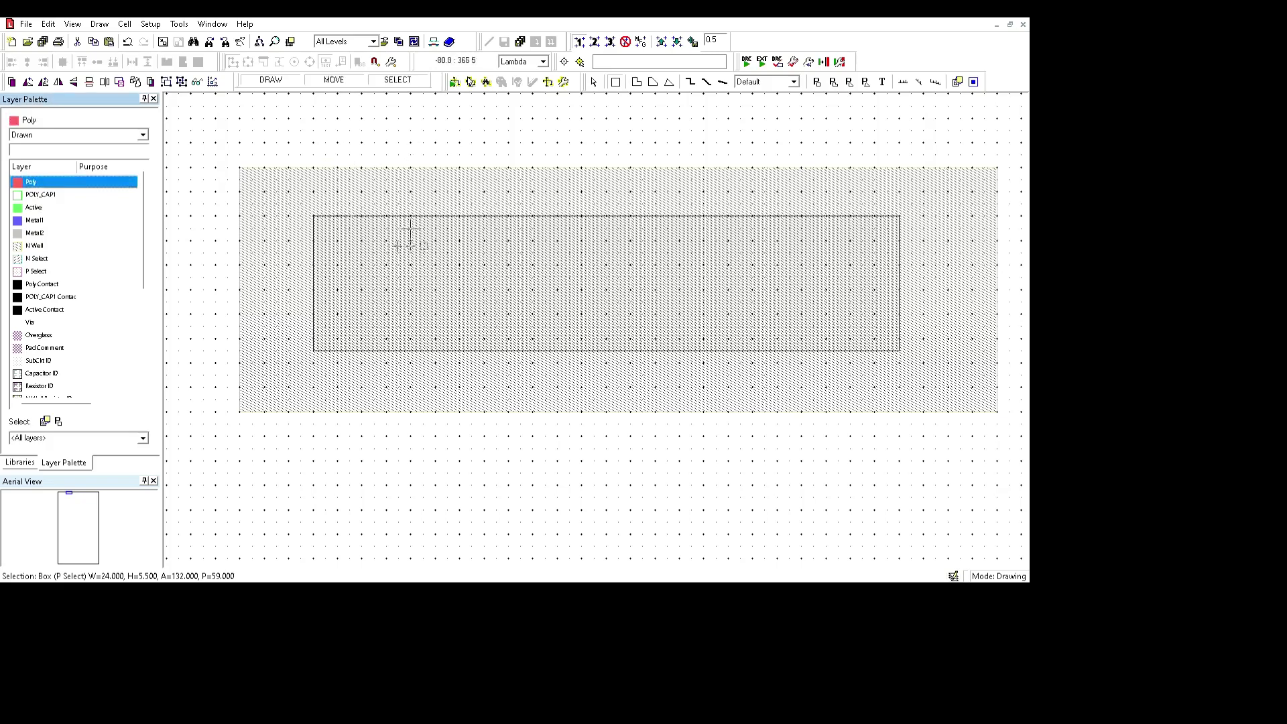
mouse_move(471, 216)
mouse_down()
mouse_move(509, 230)
mouse_move(509, 486)
mouse_up()
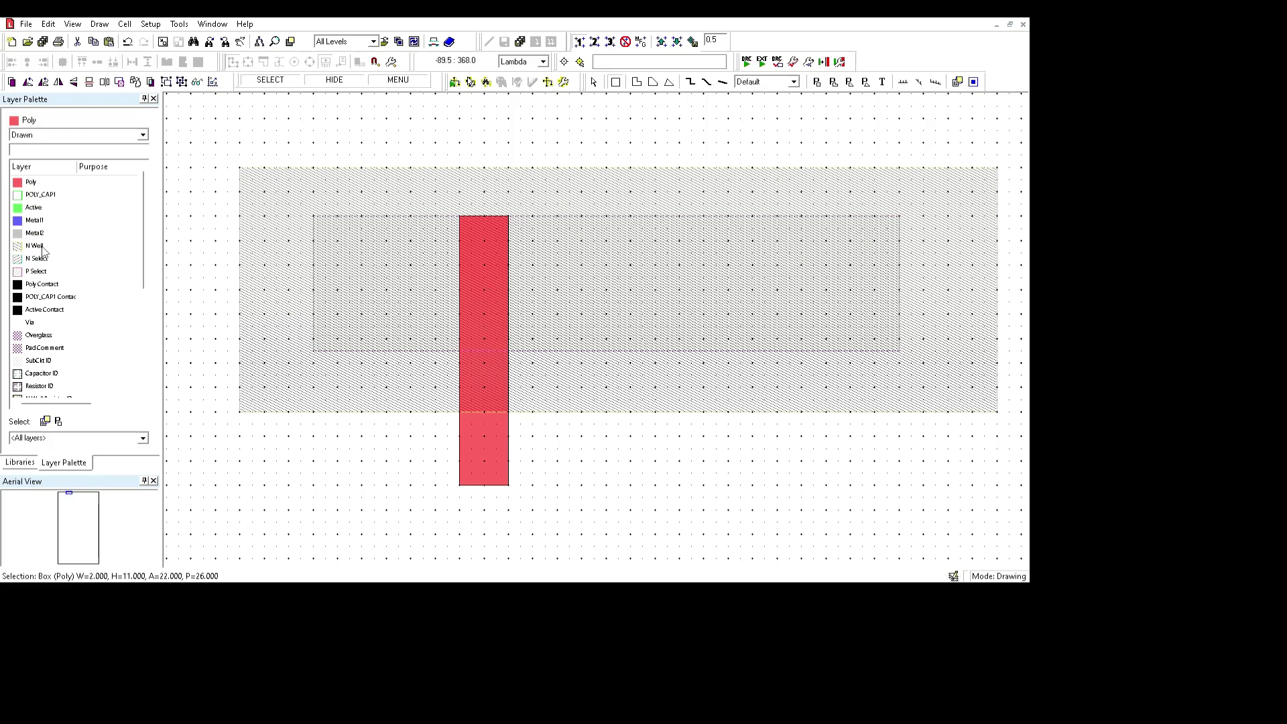
click(34, 207)
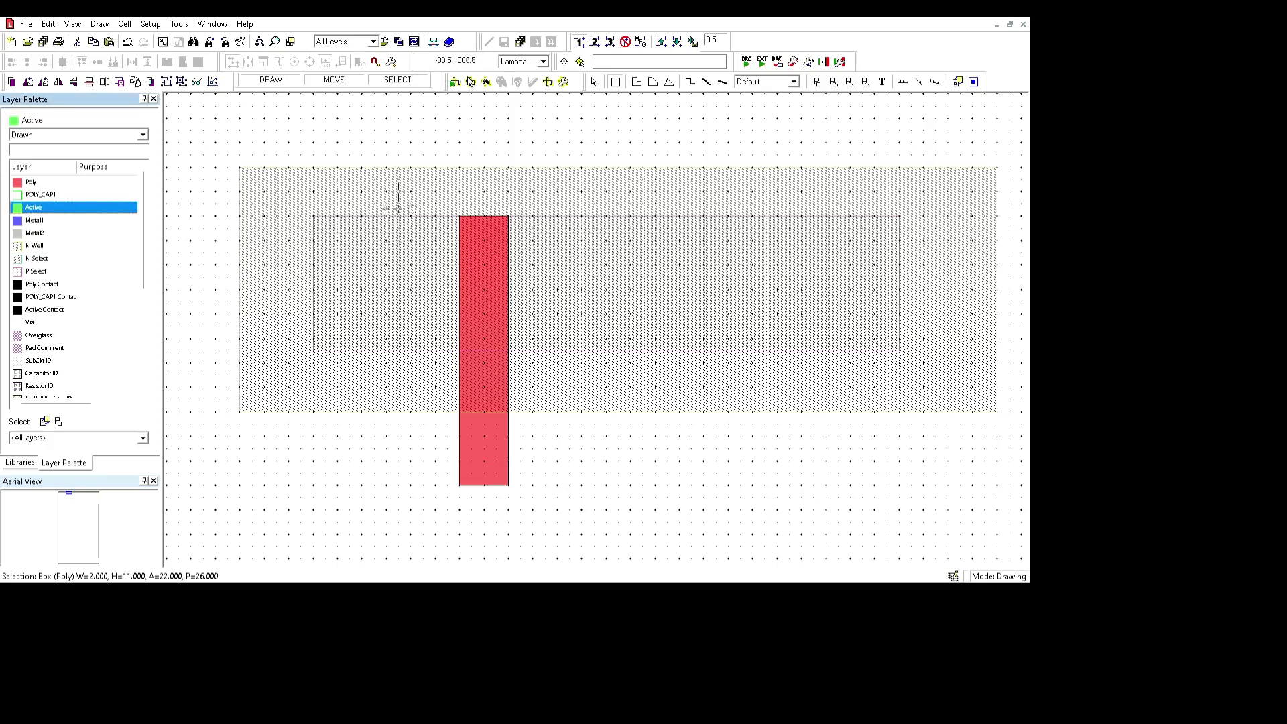
Draw a 3×4 Active box left of the poly gate, shift it down into P Select, and select Metal1.
mouse_move(361, 240)
mouse_down()
mouse_move(387, 253)
mouse_move(436, 327)
mouse_move(436, 314)
mouse_move(436, 338)
mouse_up()
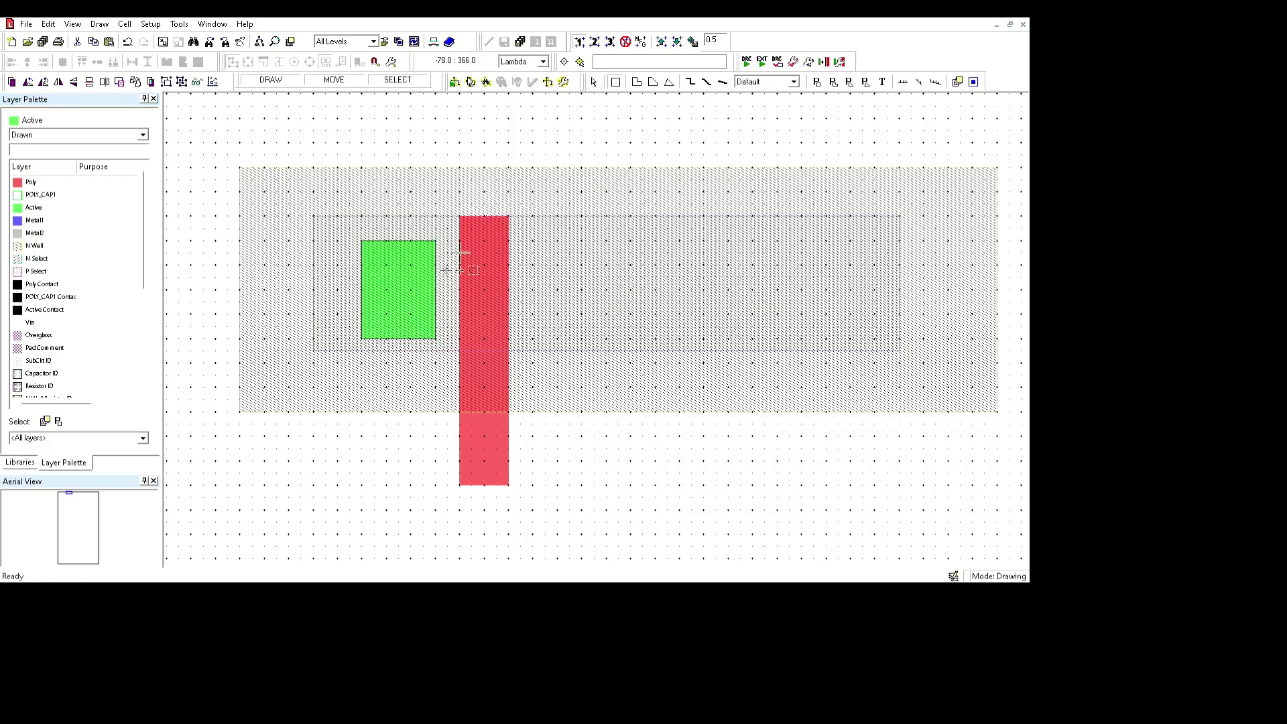
click(594, 82)
mouse_move(326, 356)
mouse_down()
mouse_move(325, 339)
mouse_move(338, 348)
mouse_move(325, 348)
mouse_up()
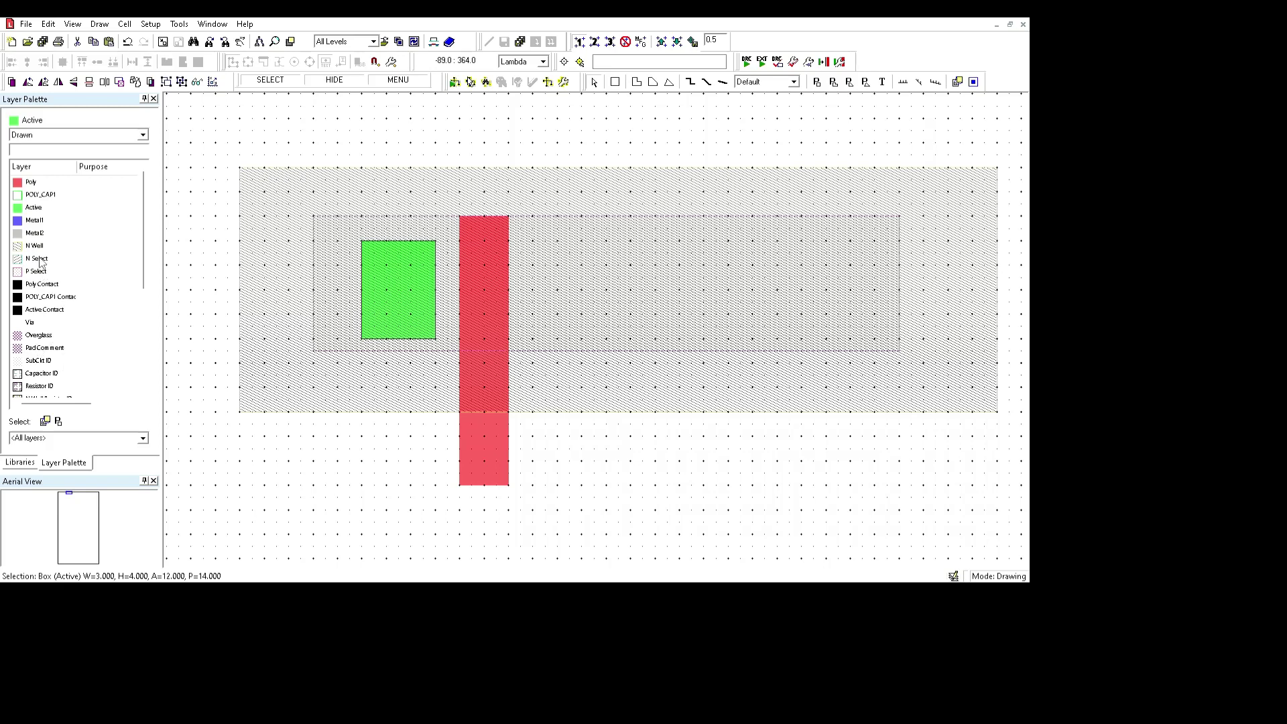
click(33, 220)
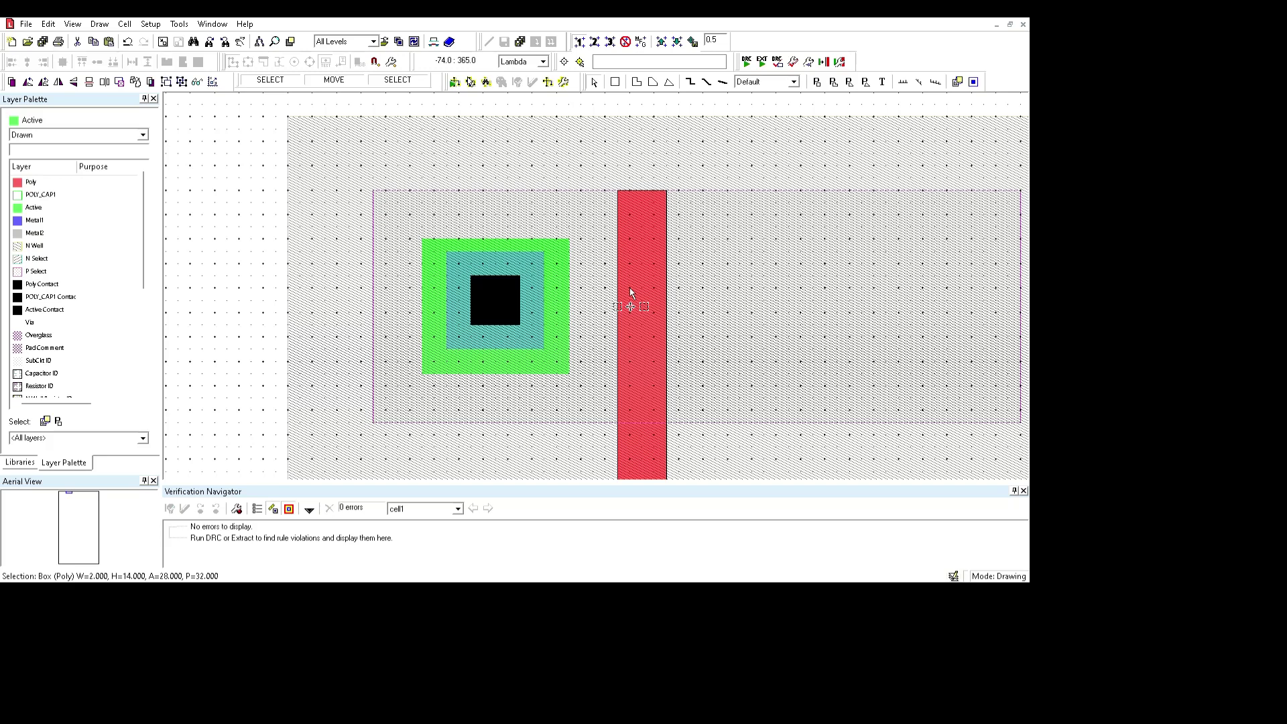
Bring up the full adder layout window and pan around the cell.
key(alt)
key(Home)
scroll(733, 325, down, 1)
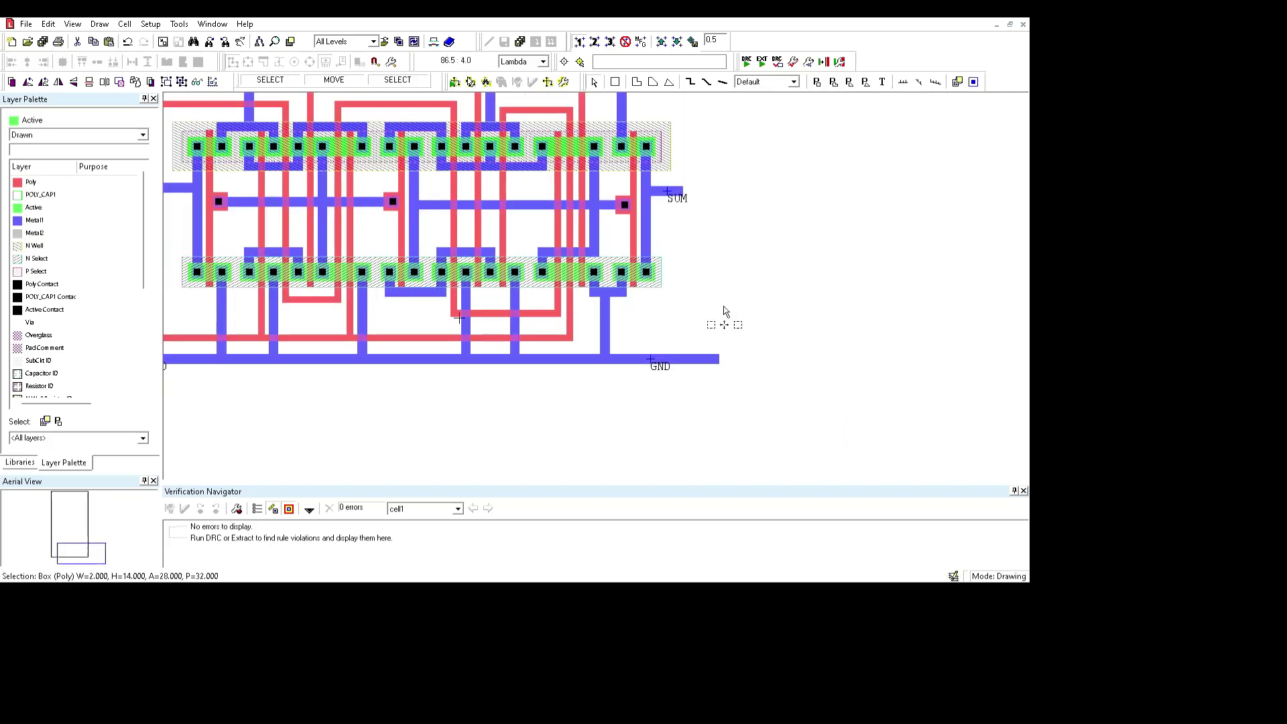
scroll(724, 310, up, 1)
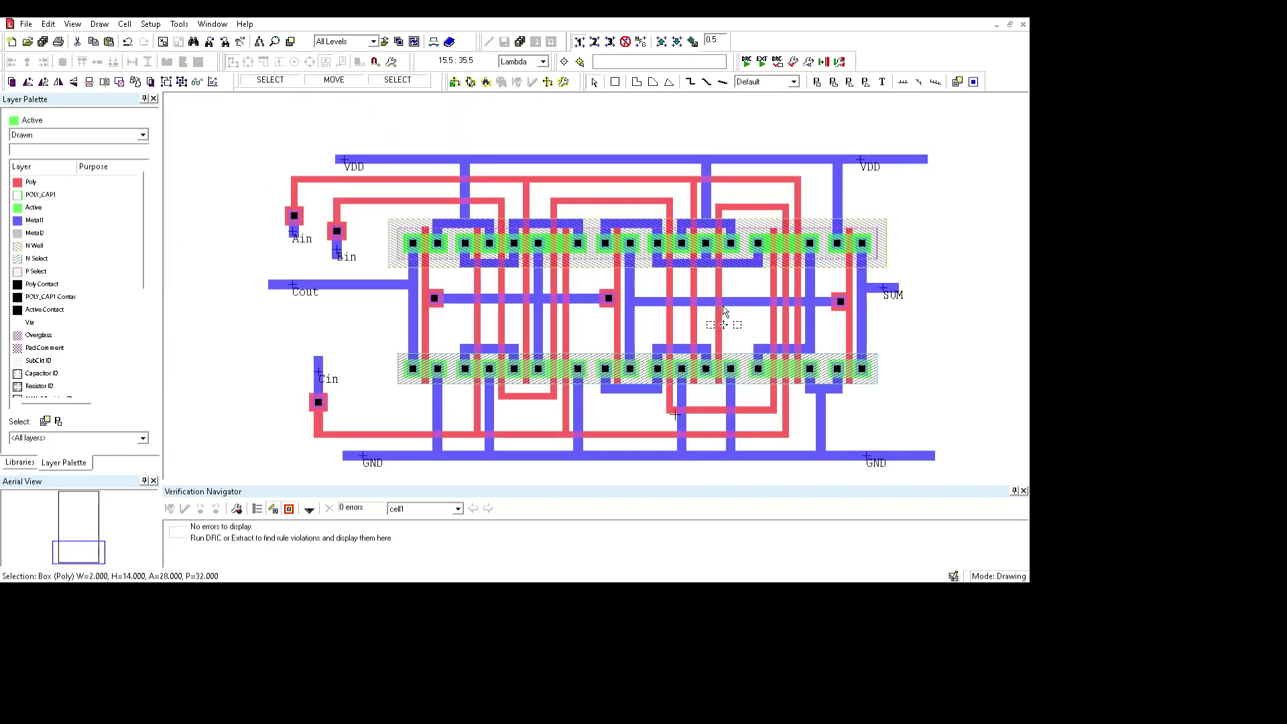
ctrl+scroll(724, 310, up, 2)
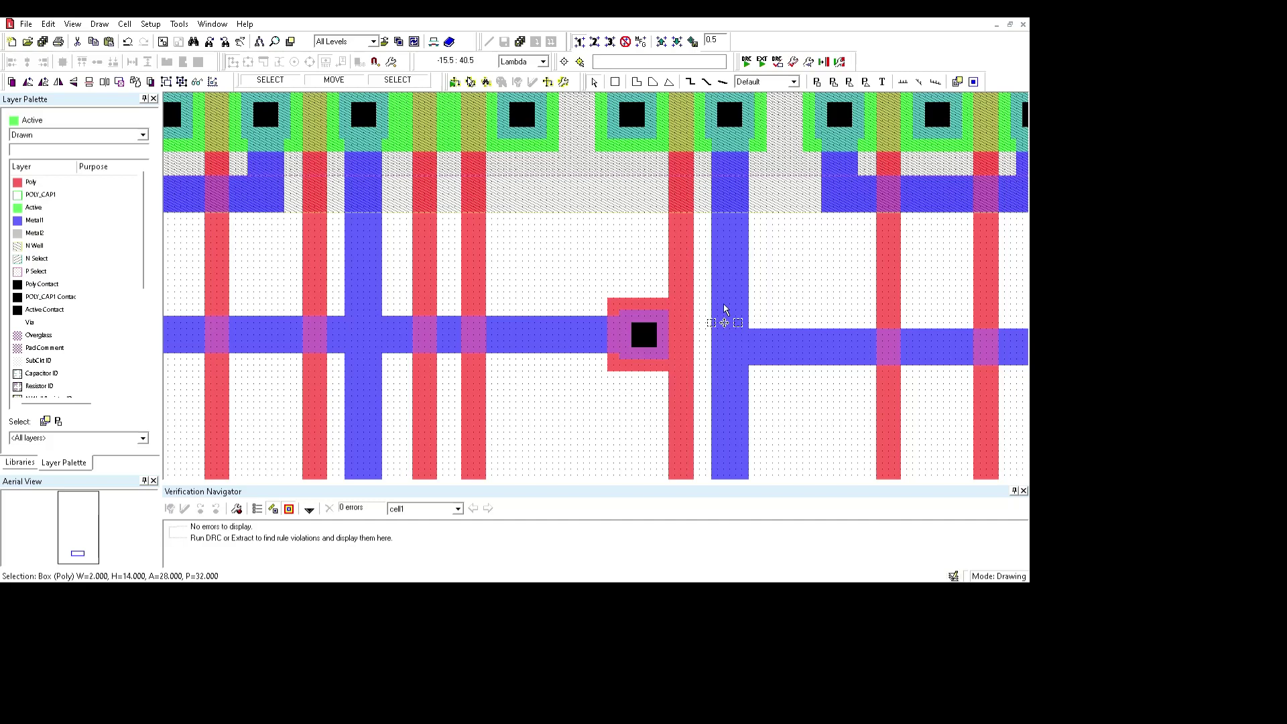
scroll(724, 311, up, 2)
shift+scroll(724, 311, left, 5)
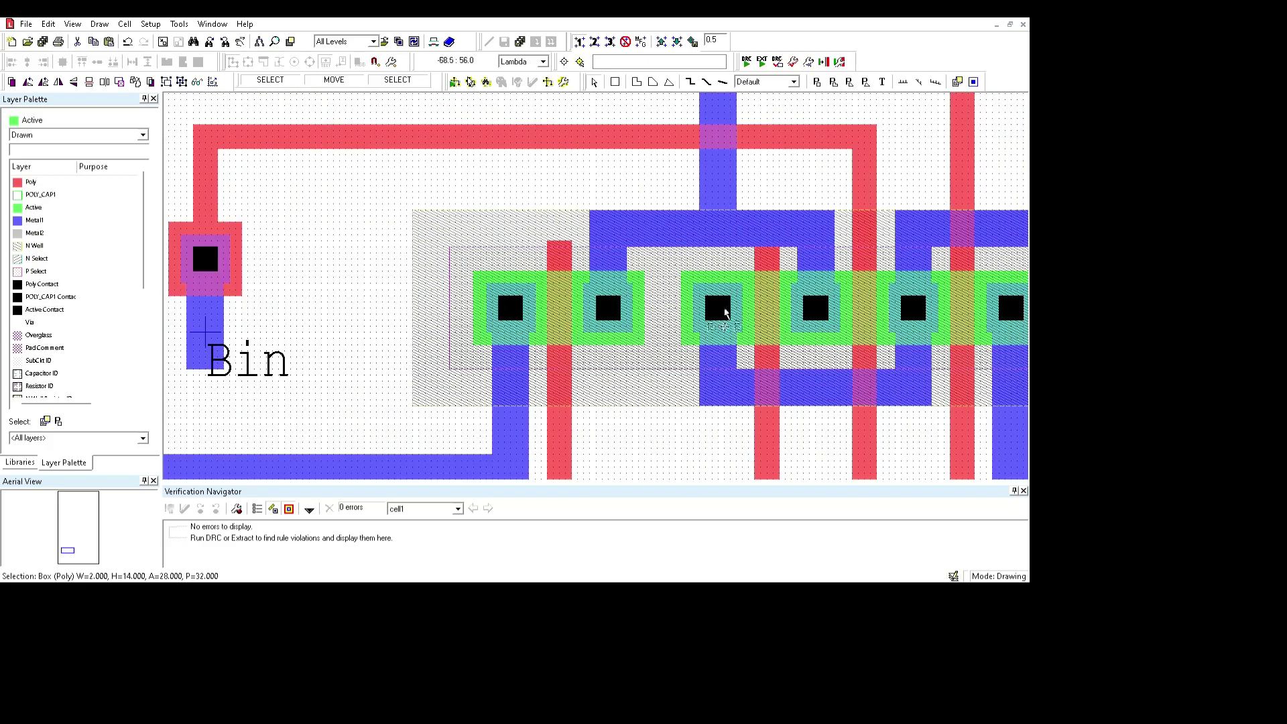
ctrl+scroll(724, 311, down, 1)
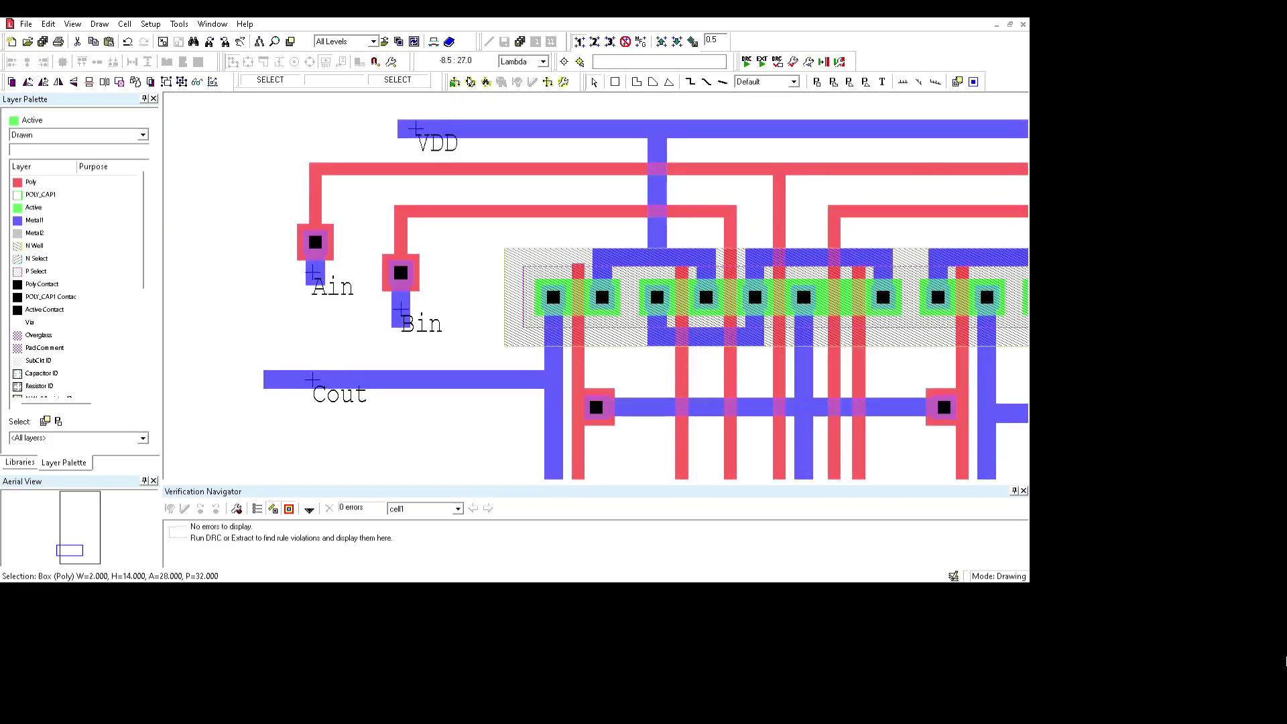
Close the Verification Navigator and inspect the P Select, N Well, Metal1 and active contact boxes.
click(1023, 491)
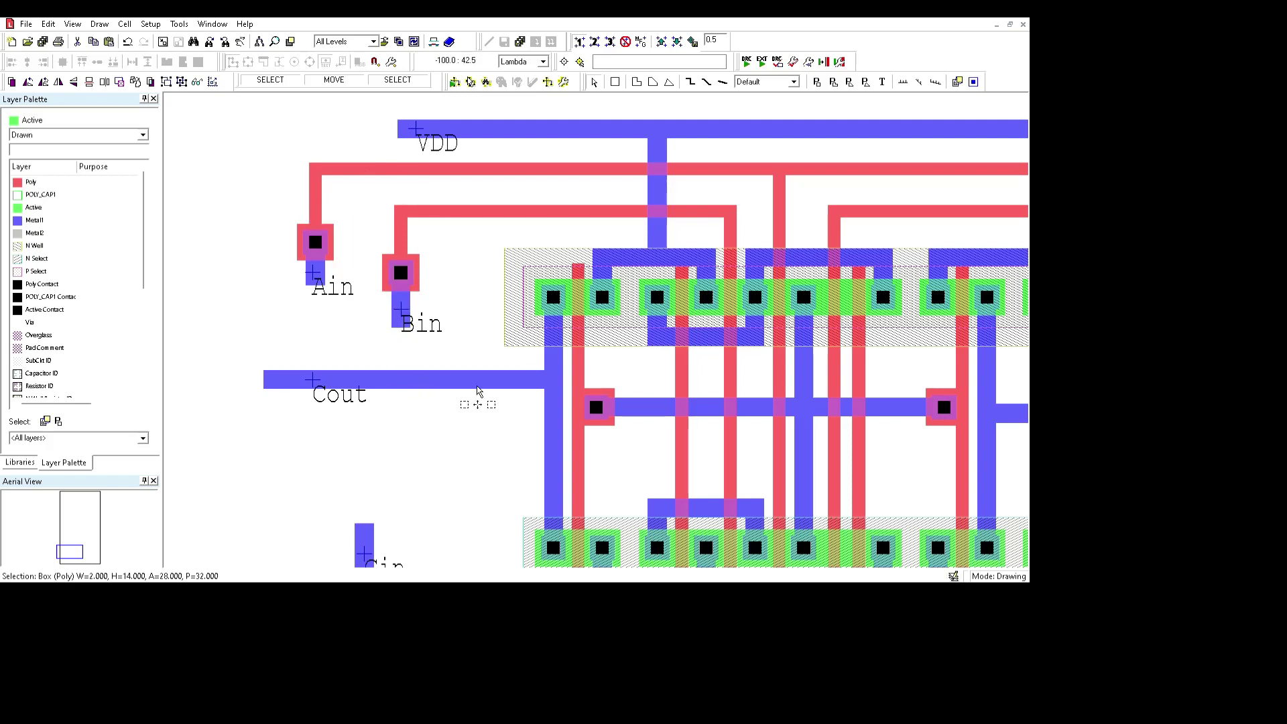
click(510, 263)
click(539, 276)
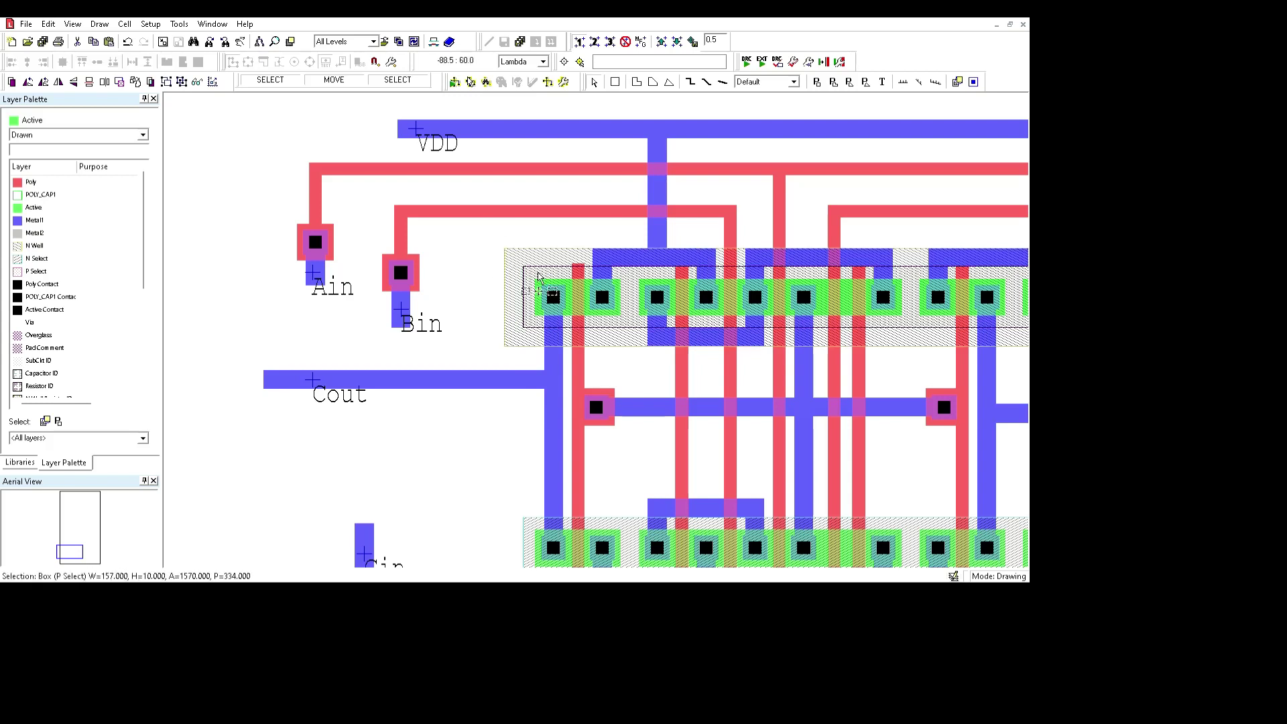
click(548, 253)
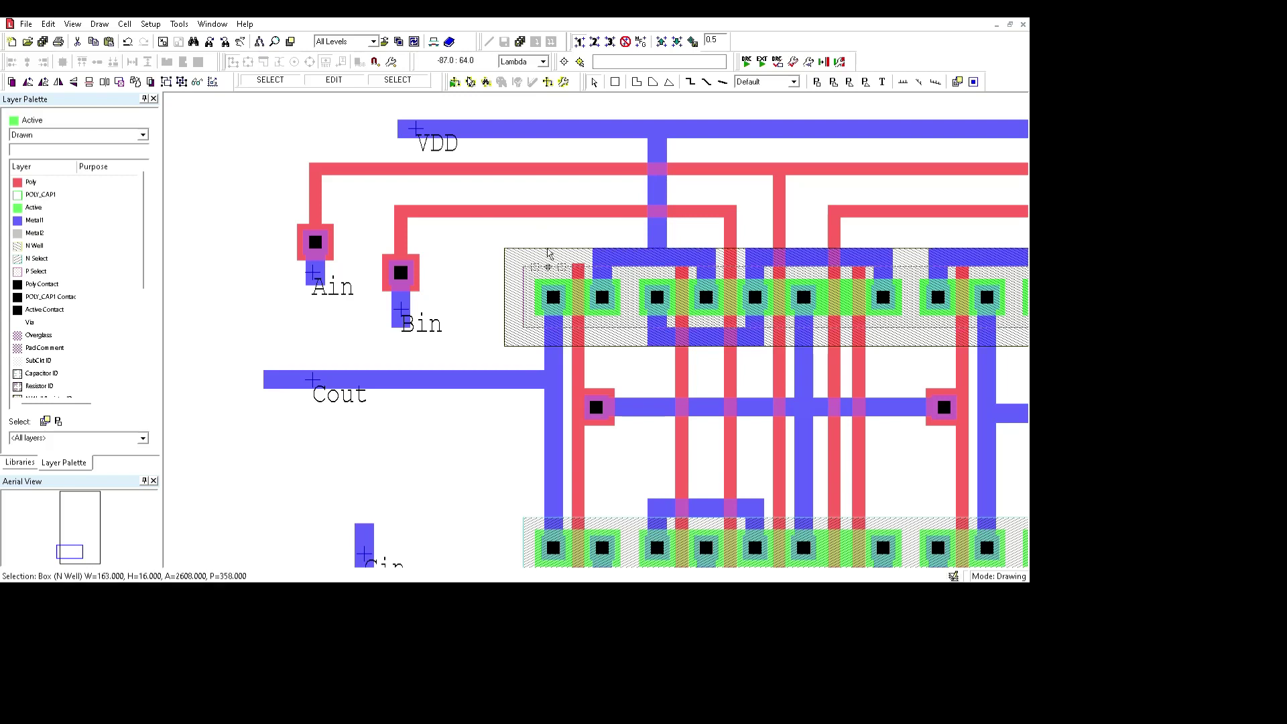
click(537, 275)
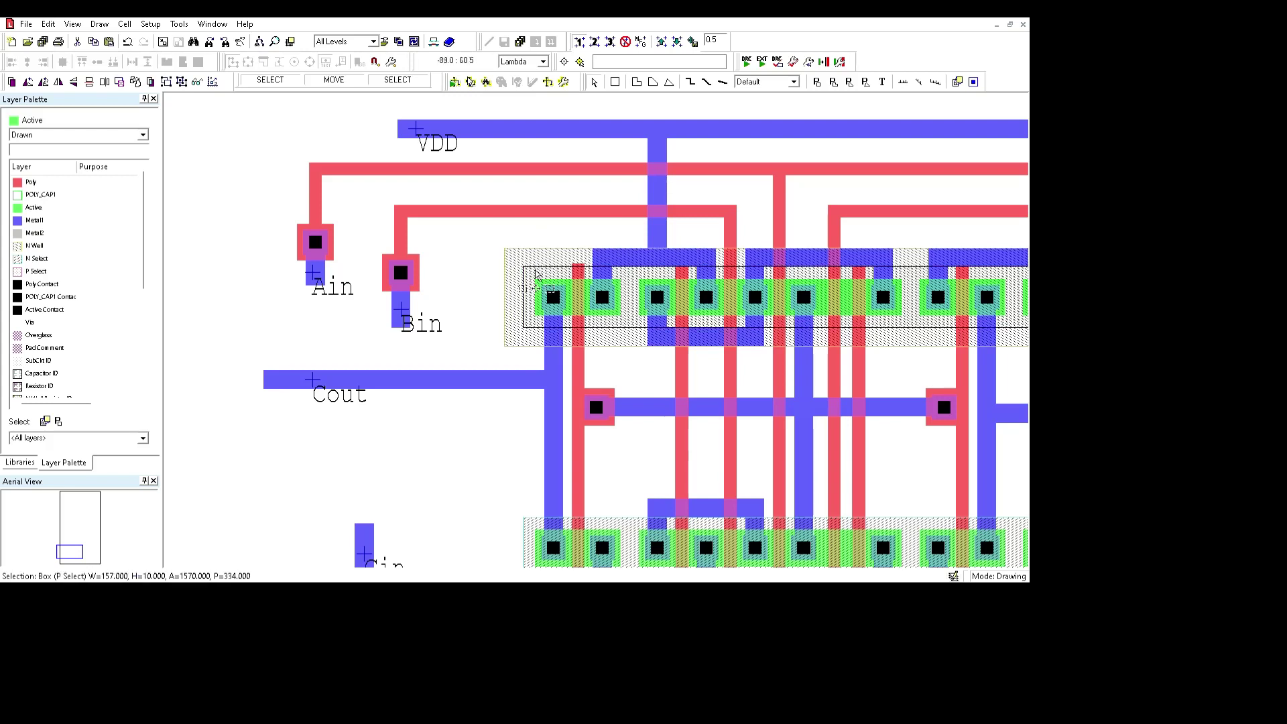
click(554, 295)
click(562, 290)
click(615, 389)
scroll(616, 375, down, 3)
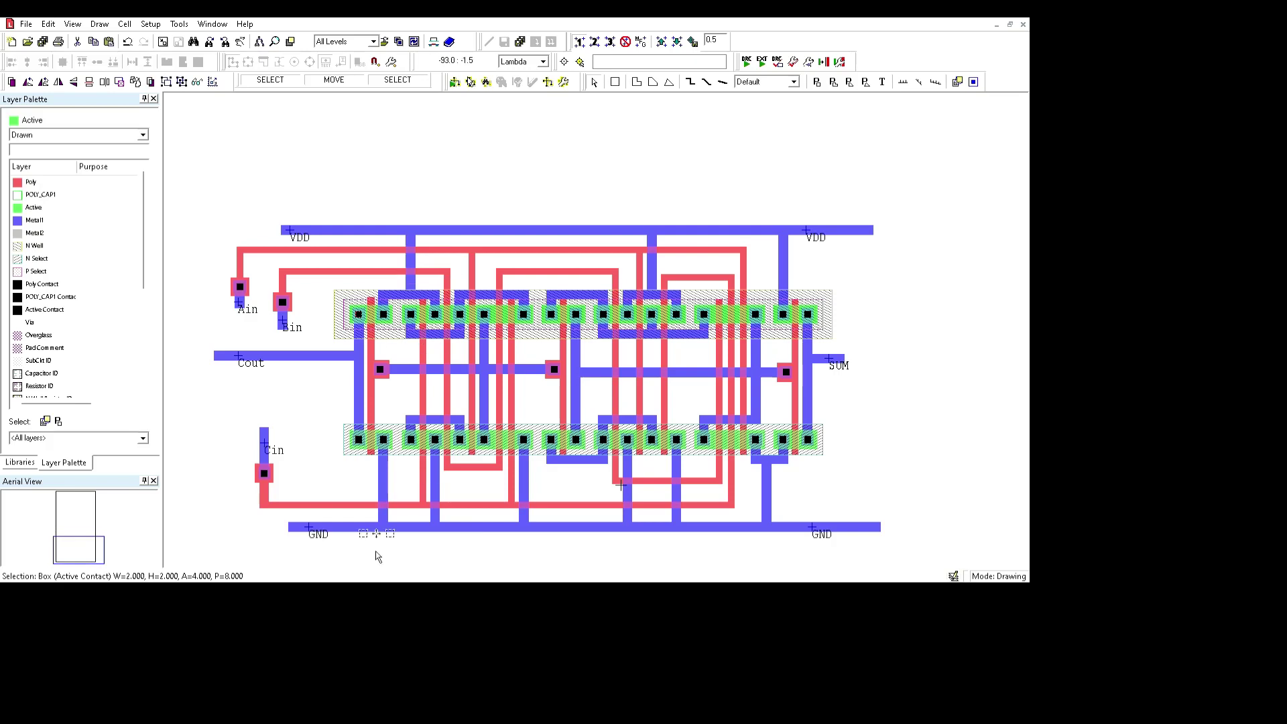
Drag the selected Active Contact box left to its new spot in the full adder layout.
drag(394, 405, 275, 416)
scroll(350, 219, down, 1)
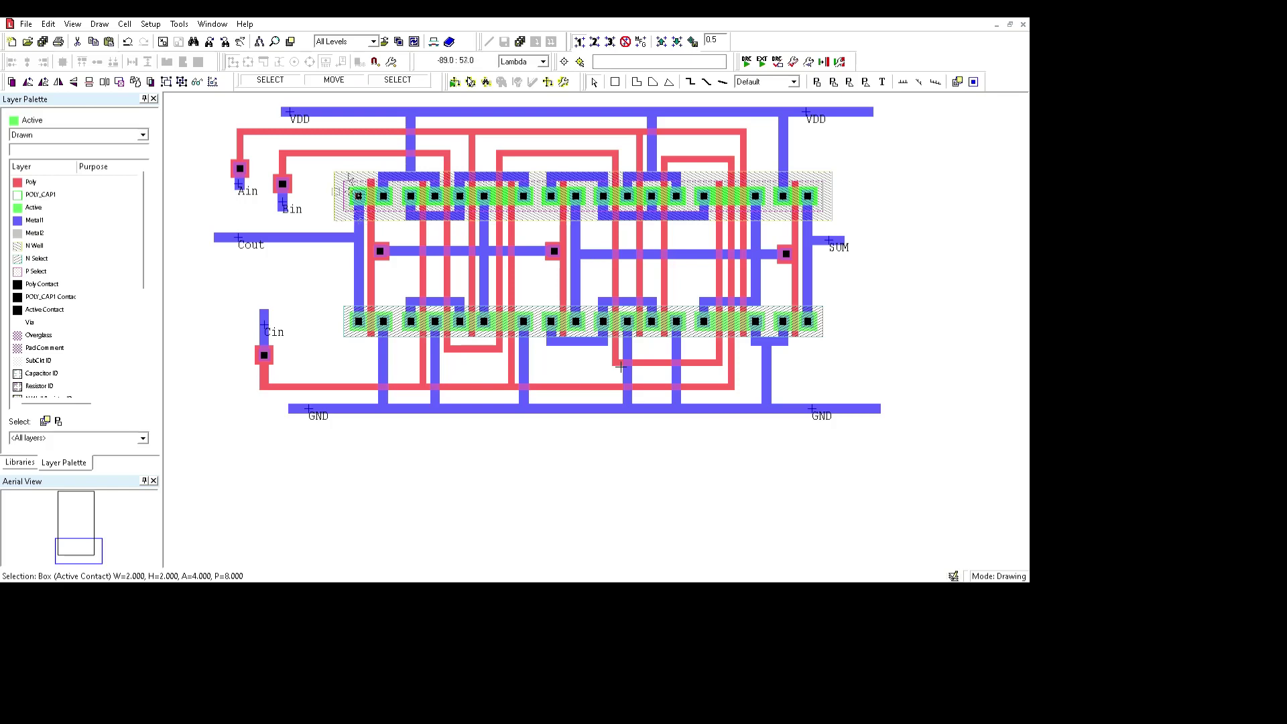
scroll(449, 312, up, 1)
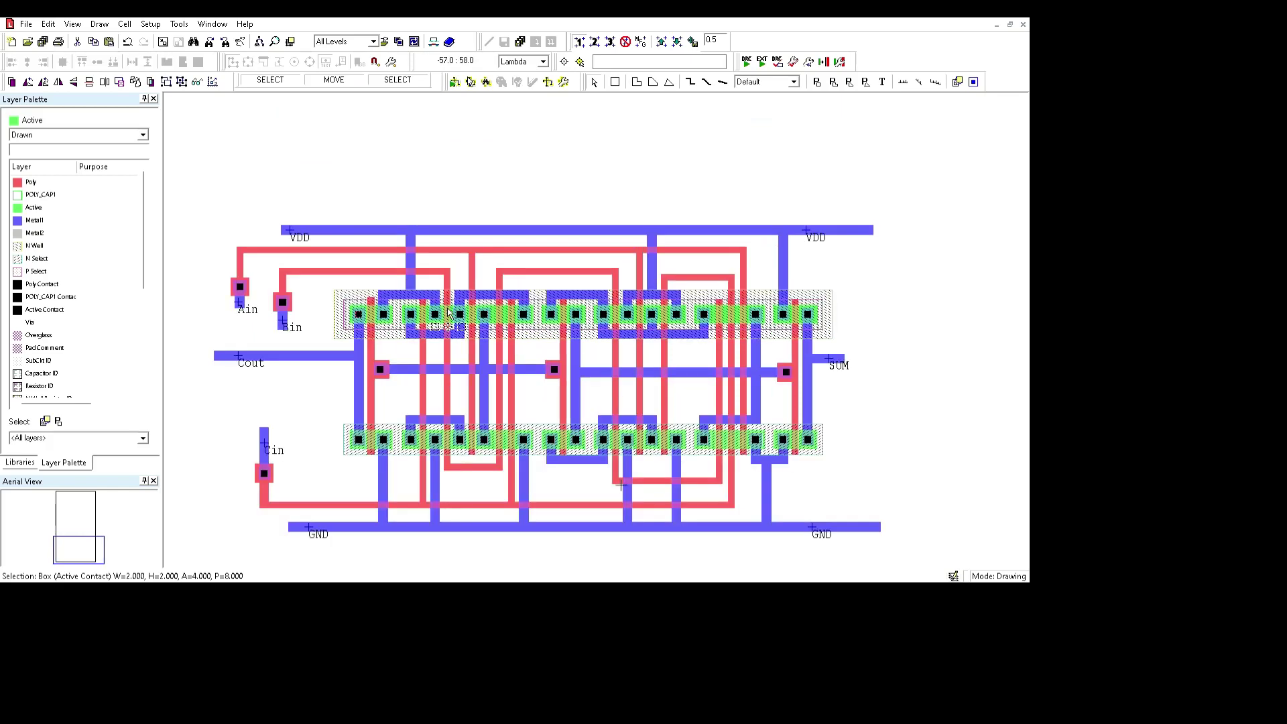